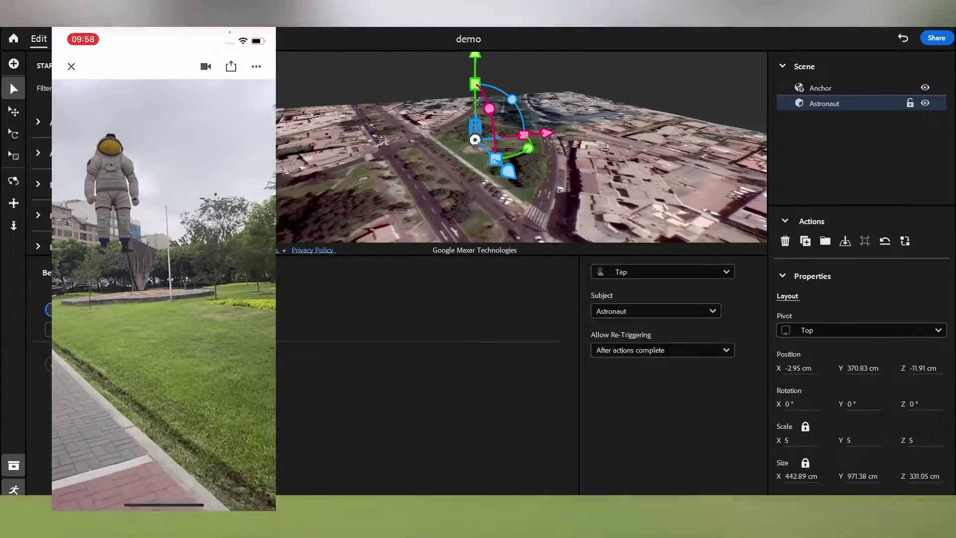
# Add an infinite Spin action to the astronaut with a 5 s duration and Linear easing
pyautogui.click(294, 362)
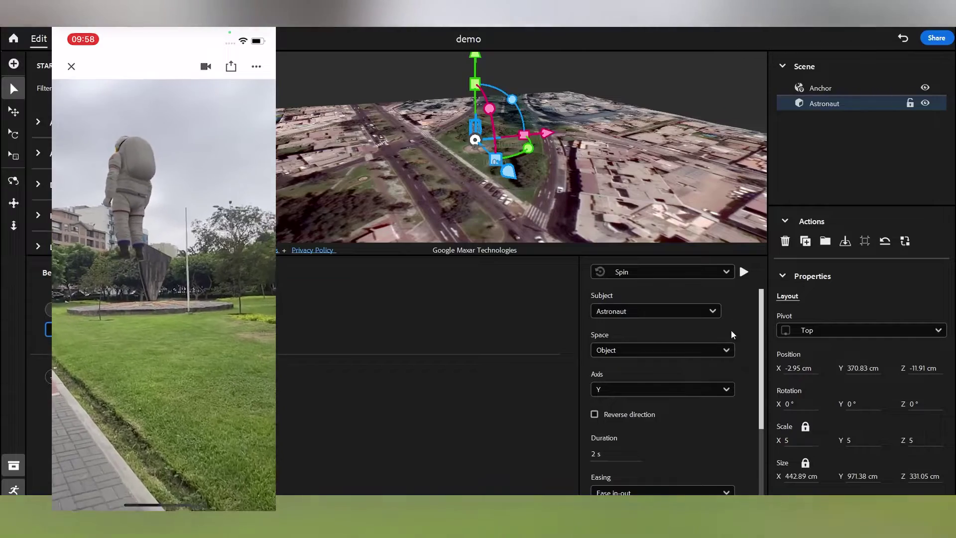
pyautogui.scroll(-2, 706, 362)
pyautogui.doubleClick(597, 391)
pyautogui.write('5')
pyautogui.scroll(-1, 647, 388)
pyautogui.click(629, 394)
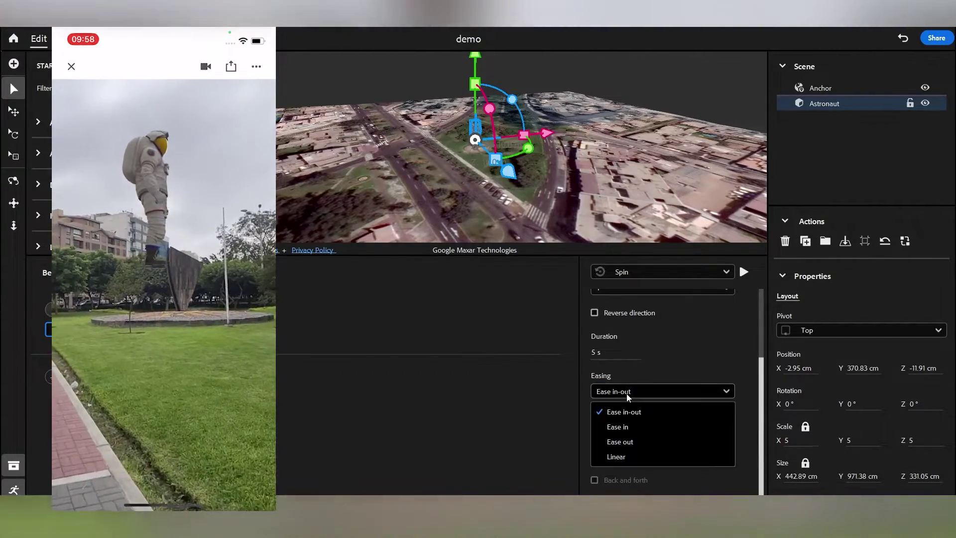
pyautogui.click(632, 455)
pyautogui.click(594, 455)
# Enlarge the 3D map view and share the scene as an AR experience
pyautogui.scroll(3, 645, 442)
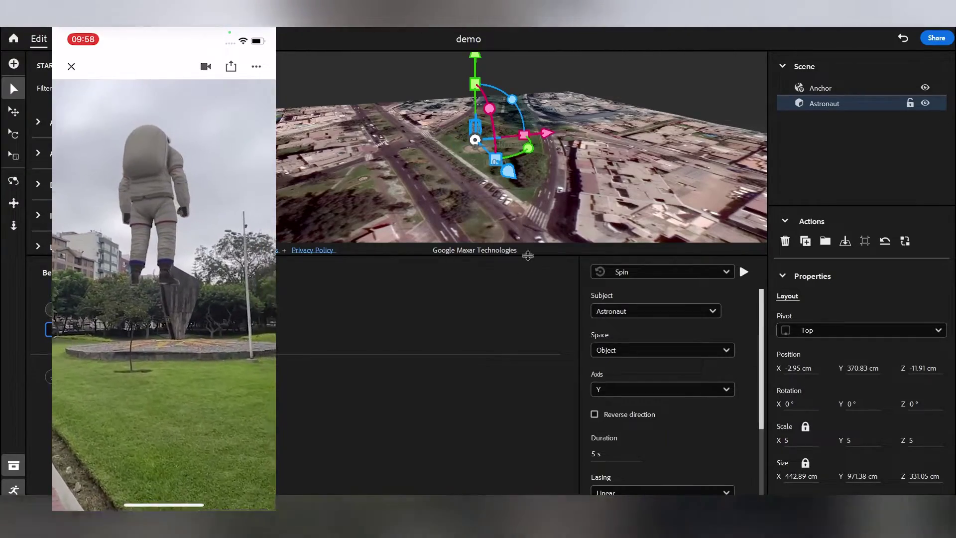
pyautogui.moveTo(518, 255)
pyautogui.mouseDown()
pyautogui.moveTo(518, 381)
pyautogui.moveTo(518, 345)
pyautogui.mouseUp()
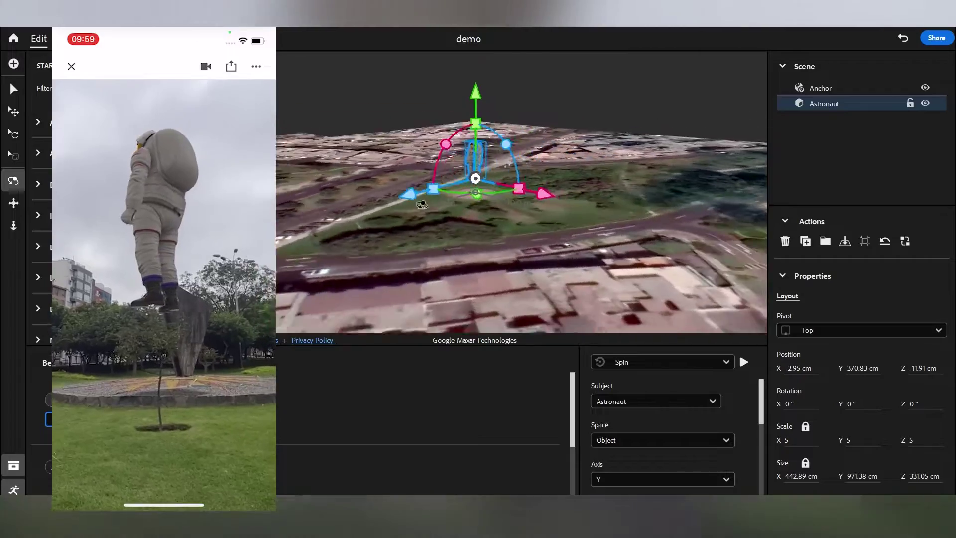
pyautogui.click(936, 38)
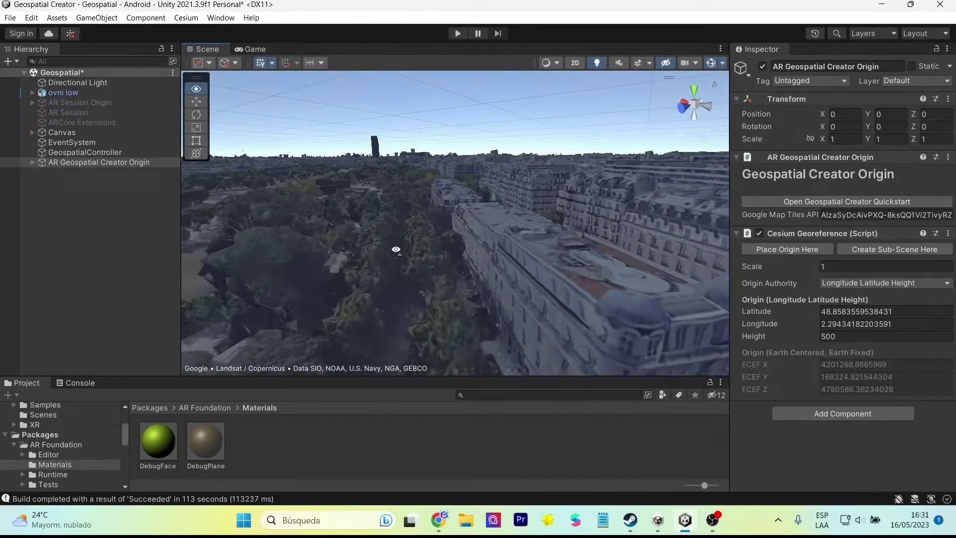
pyautogui.moveTo(330, 209); pyautogui.dragTo(697, 219, button='right')
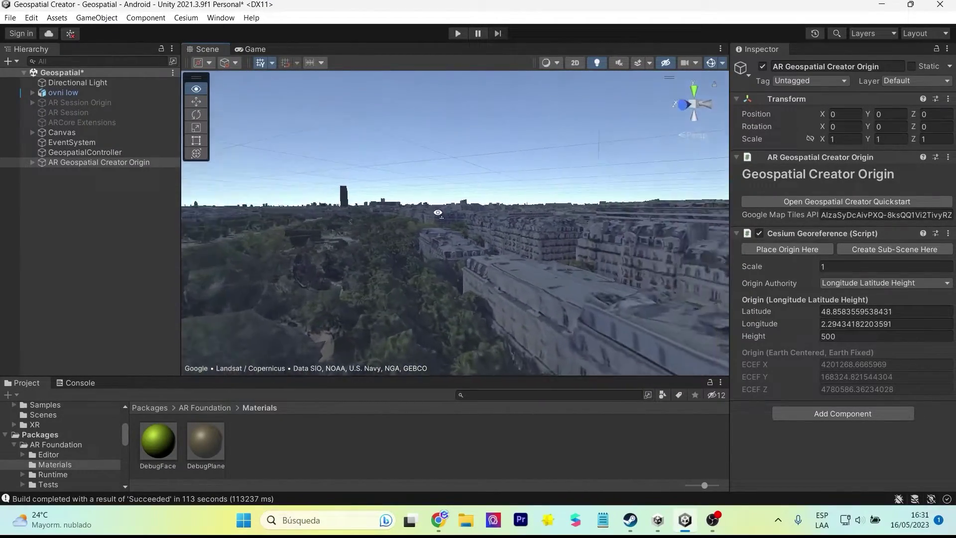
pyautogui.moveTo(469, 233)
pyautogui.mouseDown(button='right')
pyautogui.moveTo(636, 270)
pyautogui.moveTo(598, 103)
pyautogui.moveTo(483, 248)
pyautogui.moveTo(473, 147)
pyautogui.mouseUp(button='right')
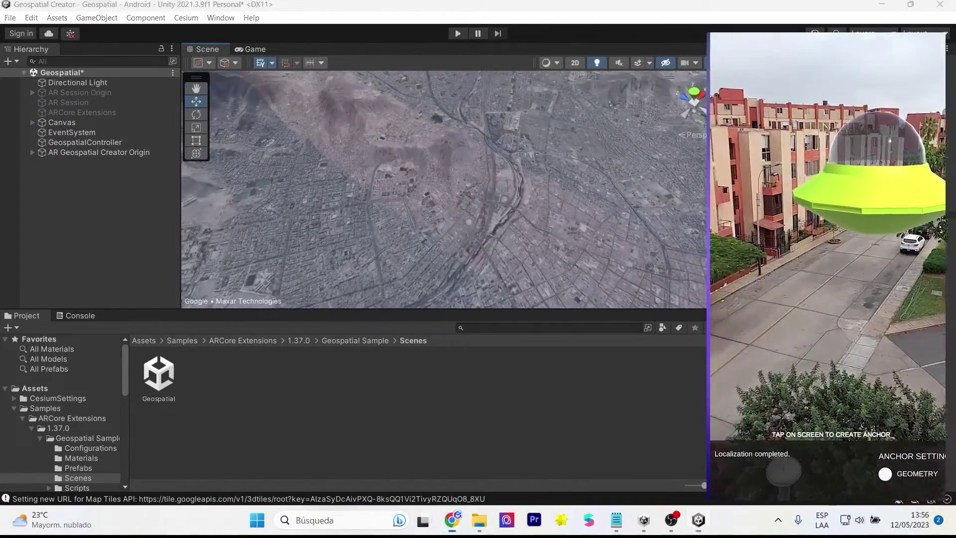
pyautogui.scroll(10, 566, 240)
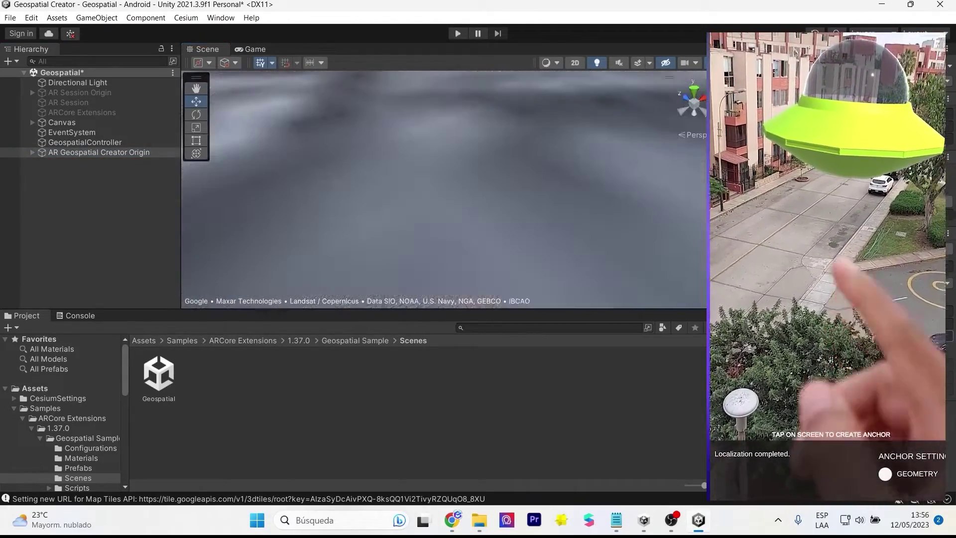
pyautogui.scroll(-10, 468, 200)
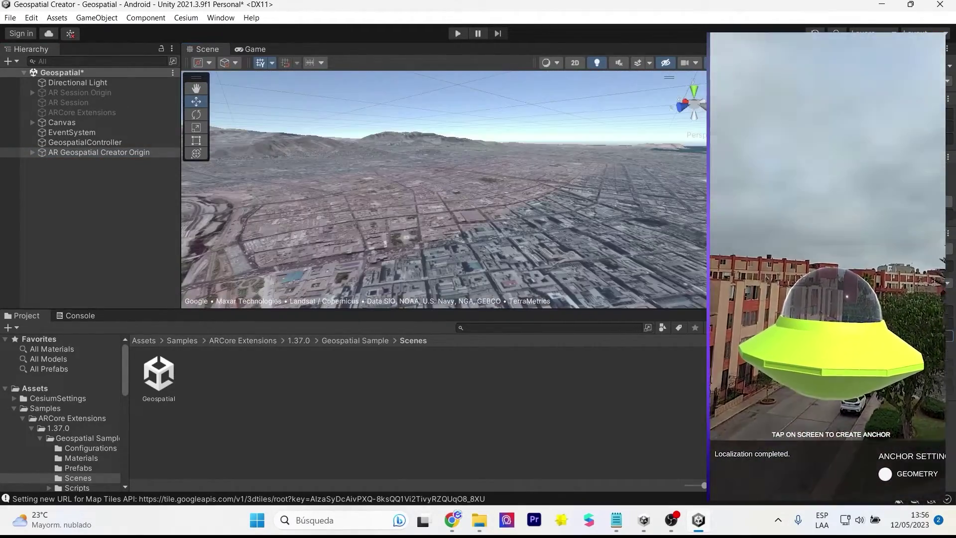
pyautogui.scroll(5, 518, 216)
pyautogui.moveTo(518, 164)
pyautogui.keyDown('alt'); pyautogui.mouseDown()
pyautogui.moveTo(521, 220)
pyautogui.moveTo(510, 215)
pyautogui.mouseUp(); pyautogui.keyUp('alt')
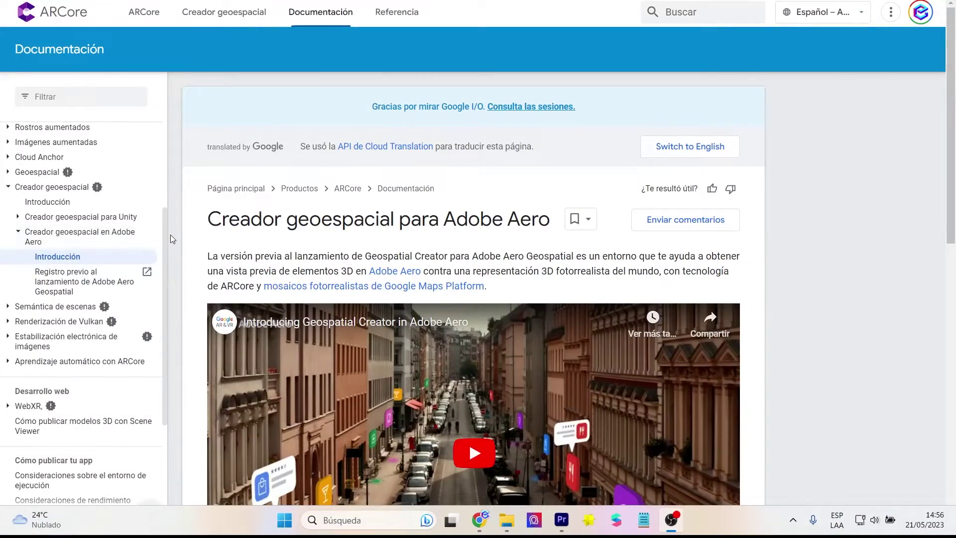
# From the Geospatial Creator docs, open the Adobe Aero pre-release sign-up form via Empezar ahora
pyautogui.scroll(-2, 175, 231)
pyautogui.scroll(-2, 175, 231)
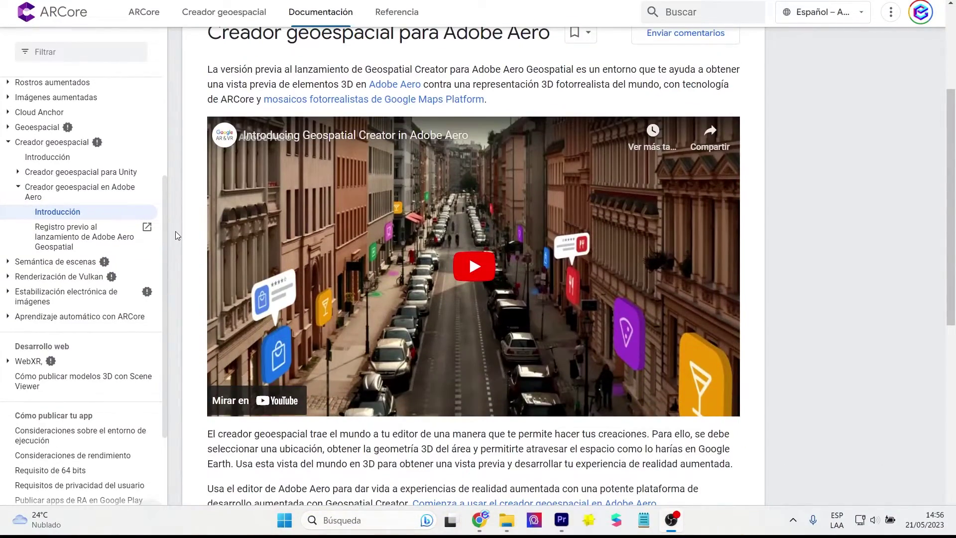
pyautogui.scroll(-3, 175, 231)
pyautogui.scroll(2, 175, 231)
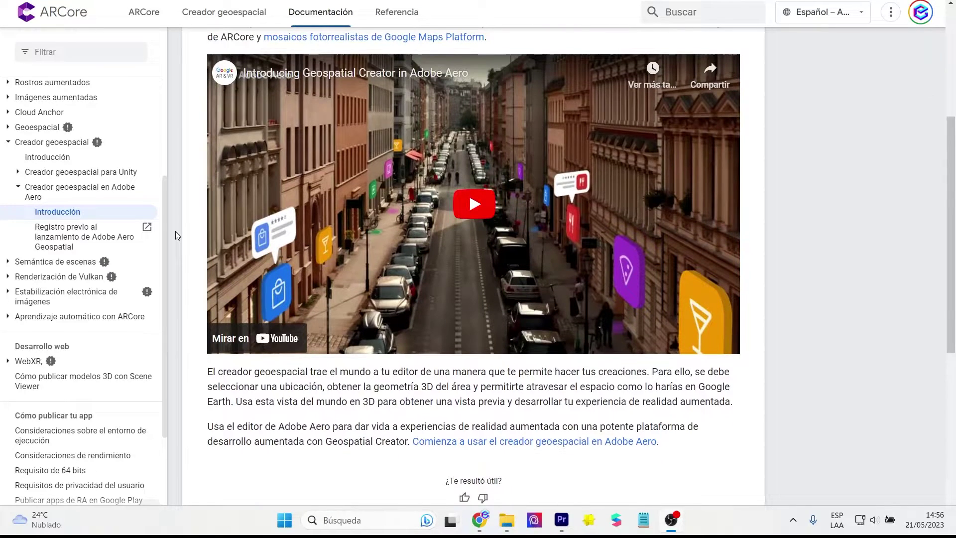
pyautogui.scroll(1, 175, 231)
pyautogui.scroll(-1, 540, 429)
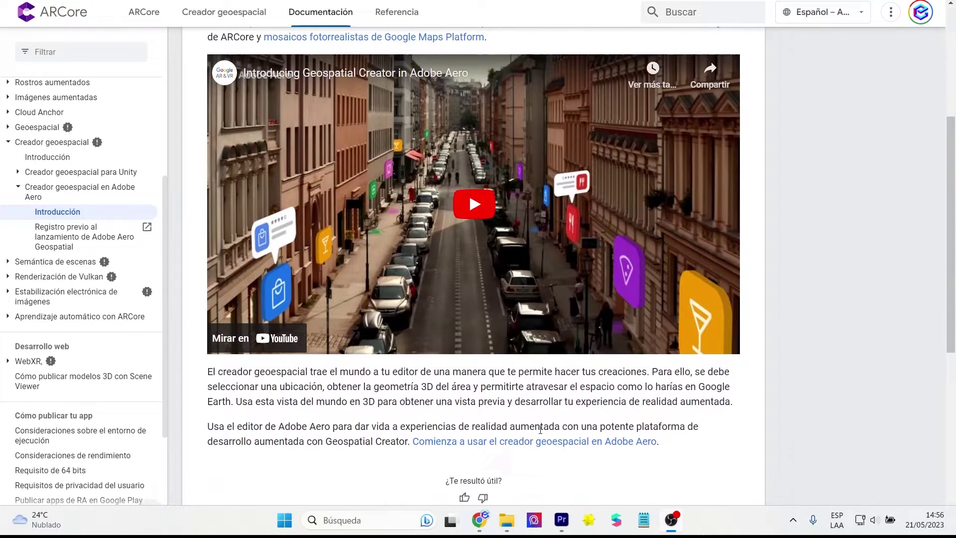
pyautogui.click(576, 444)
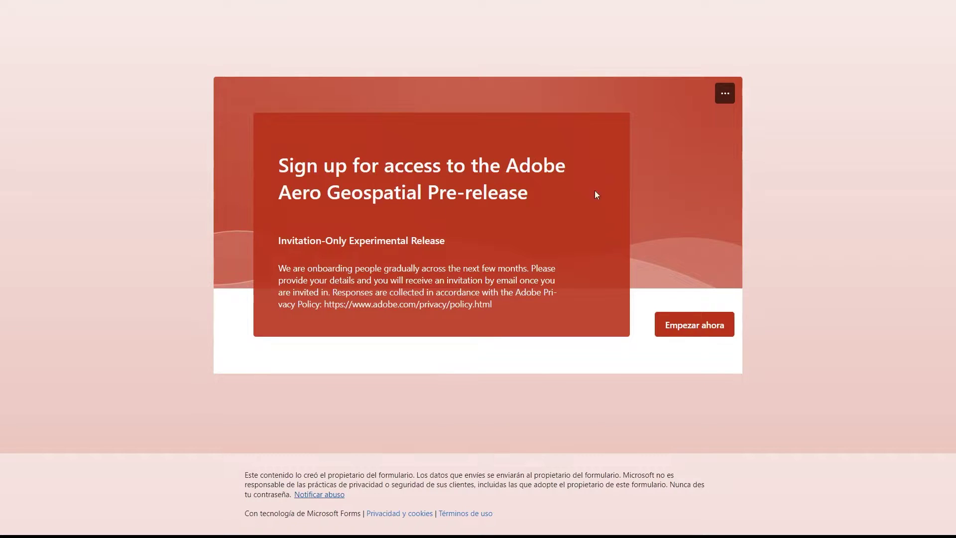
pyautogui.click(688, 327)
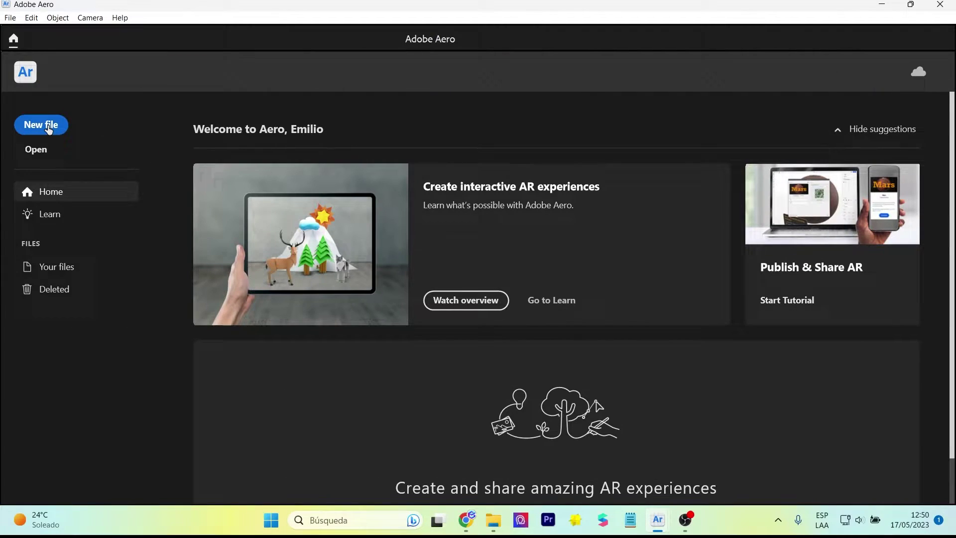
# Create a new project named demo and accept the location-based experiences notice
pyautogui.click(49, 129)
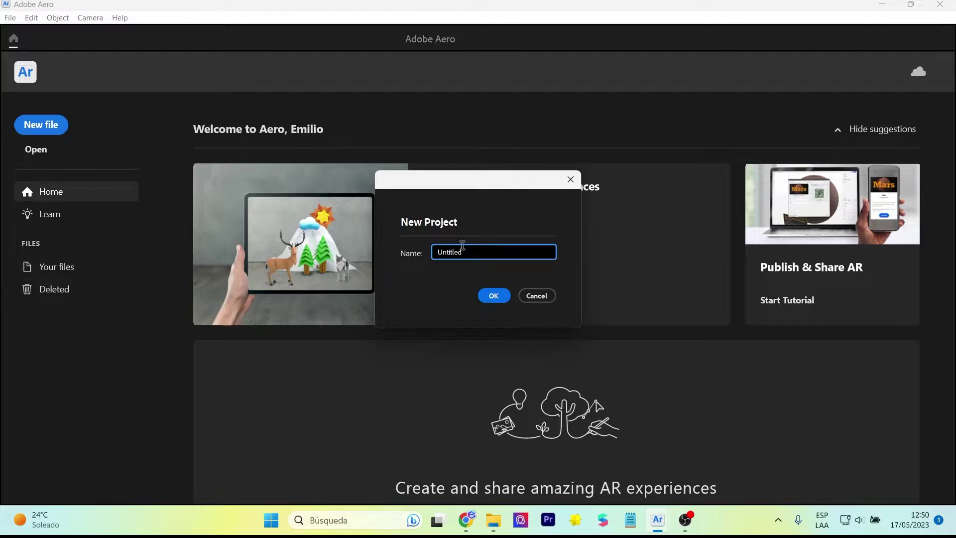
pyautogui.click(494, 297)
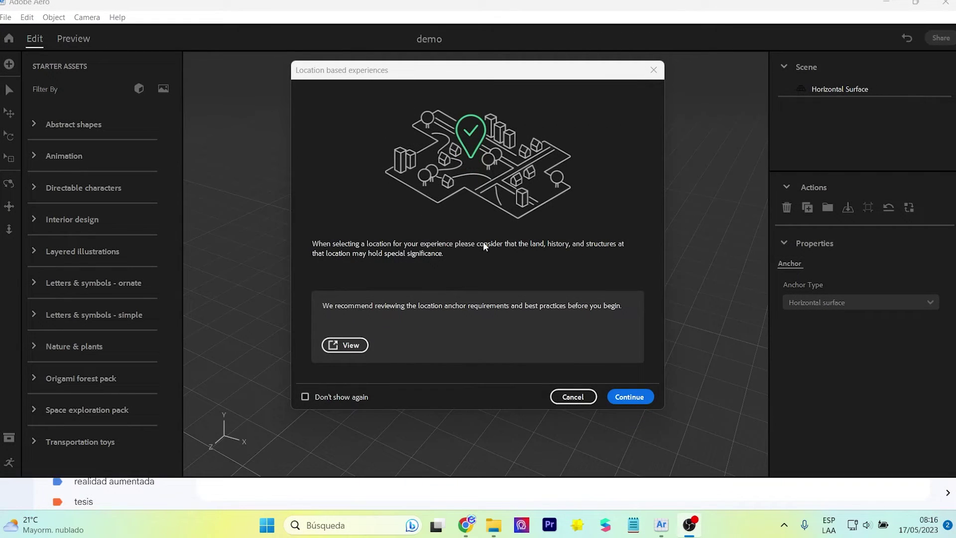
pyautogui.click(637, 398)
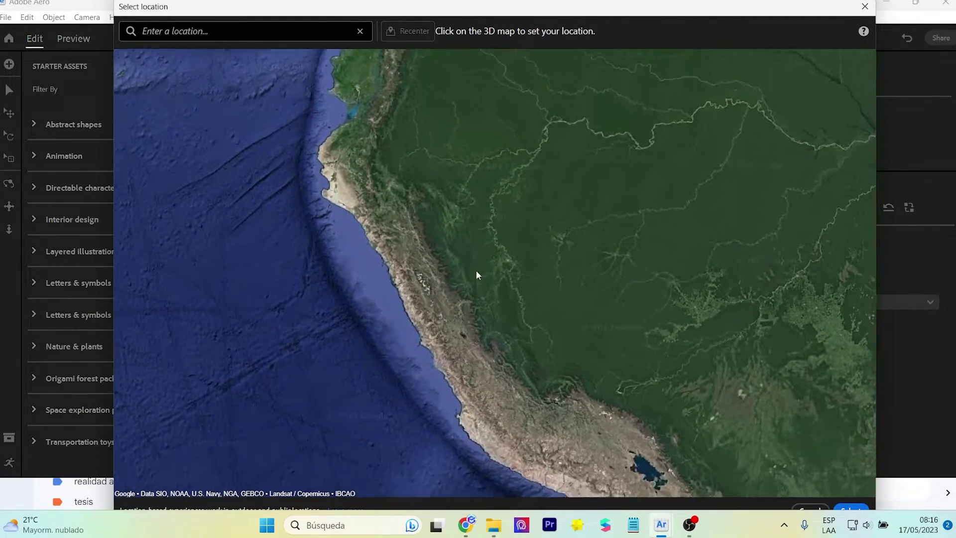
pyautogui.write('lima')
# Search for Lima on the location map, then zoom and pan around the city
pyautogui.press('Return')
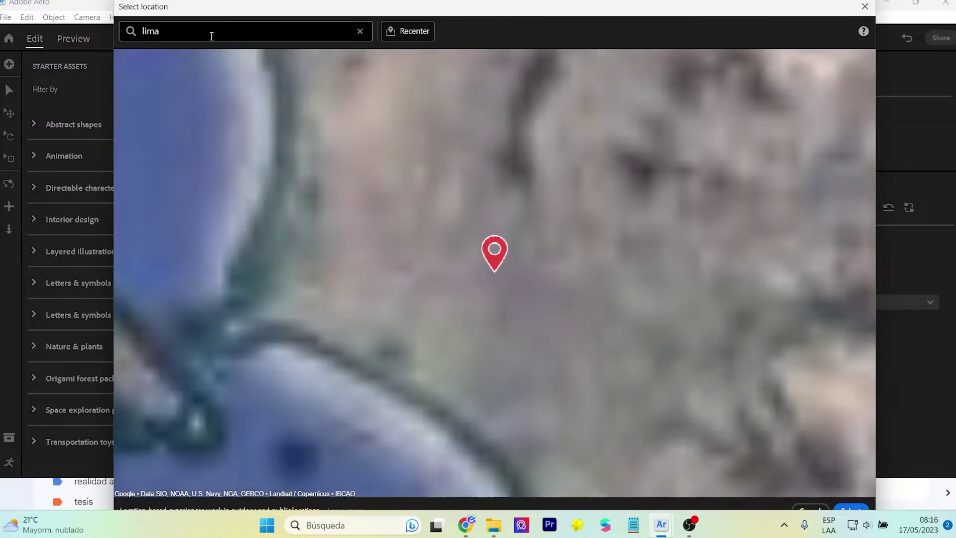
pyautogui.scroll(2, 447, 289)
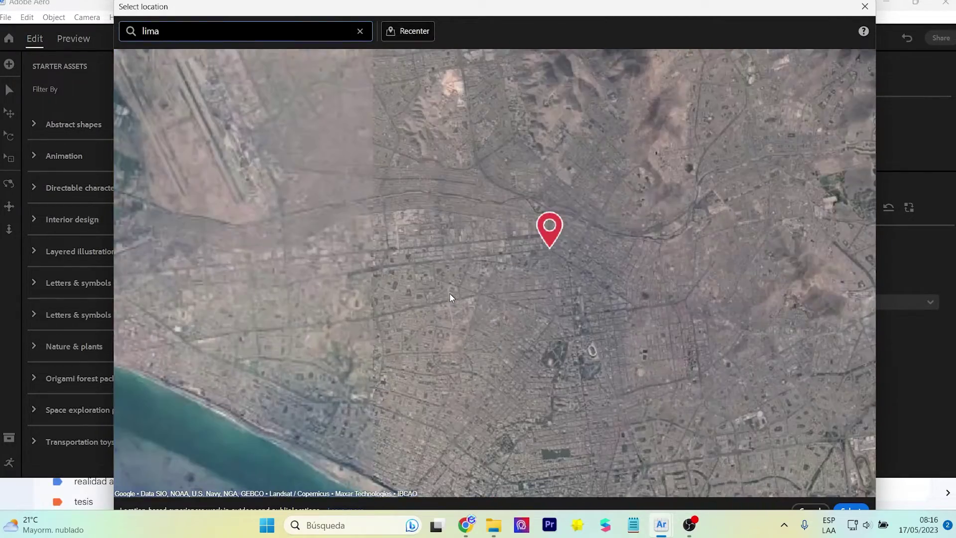
pyautogui.scroll(2, 450, 294)
pyautogui.scroll(2, 450, 291)
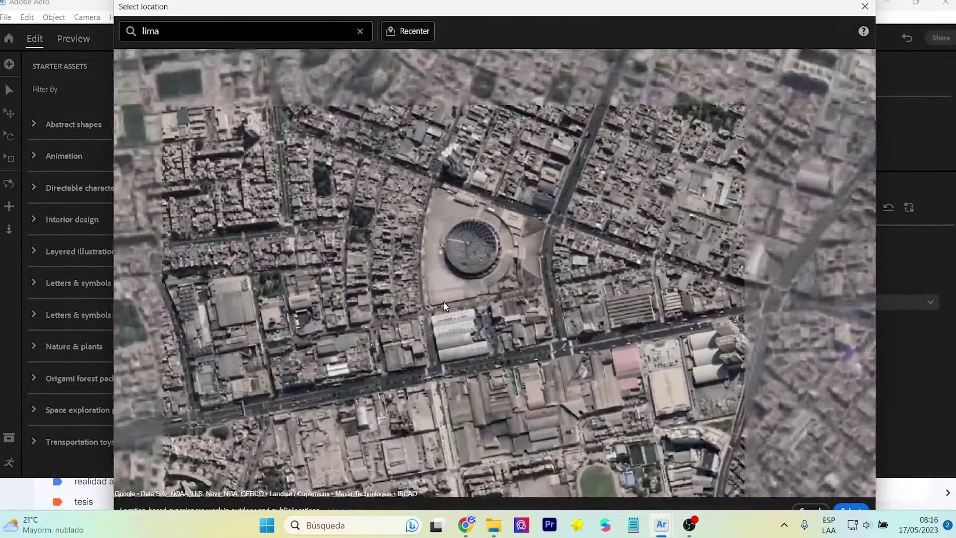
pyautogui.scroll(2, 442, 328)
pyautogui.moveTo(441, 354); pyautogui.dragTo(814, 166)
pyautogui.scroll(-3, 697, 209)
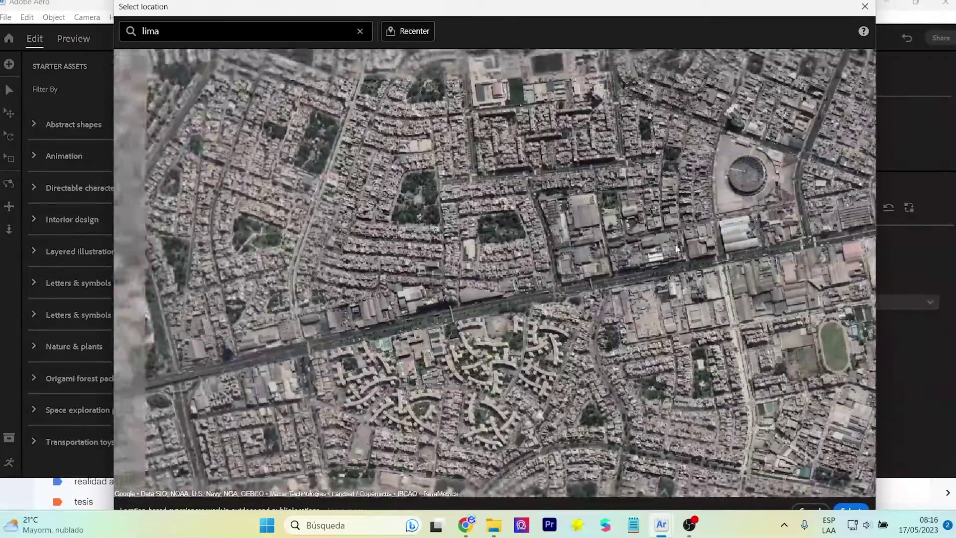
pyautogui.scroll(-2, 348, 323)
pyautogui.scroll(-2, 236, 343)
pyautogui.scroll(-2, 491, 347)
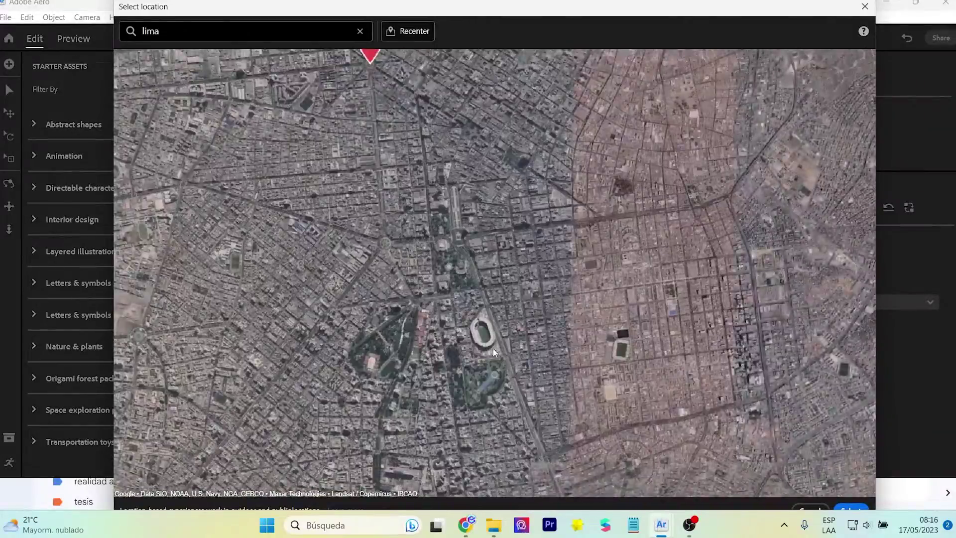
pyautogui.scroll(-2, 544, 264)
pyautogui.scroll(-1, 476, 267)
pyautogui.scroll(2, 476, 269)
pyautogui.scroll(2, 544, 252)
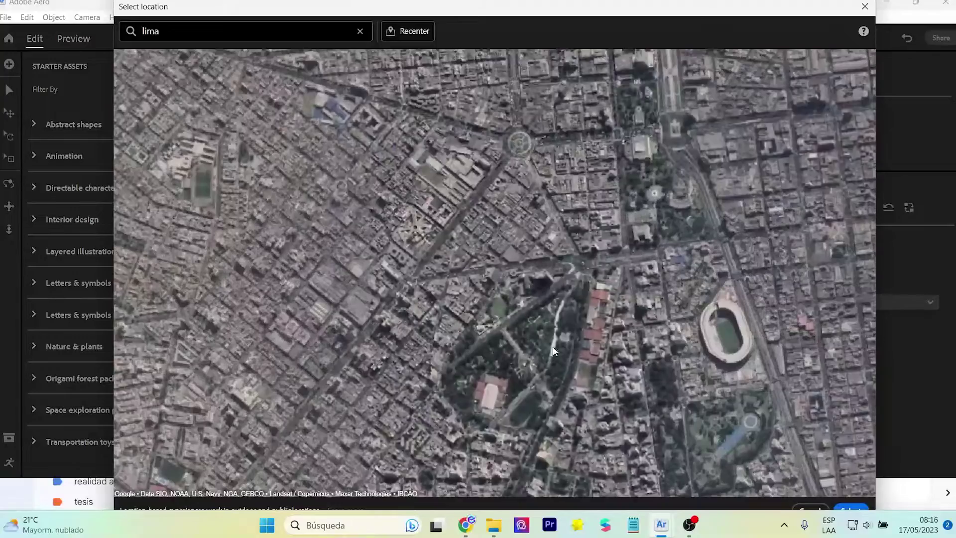
pyautogui.scroll(2, 491, 273)
# Pick Plaza de Armas de Lima from the search and recenter the map on its pin
pyautogui.click(221, 29)
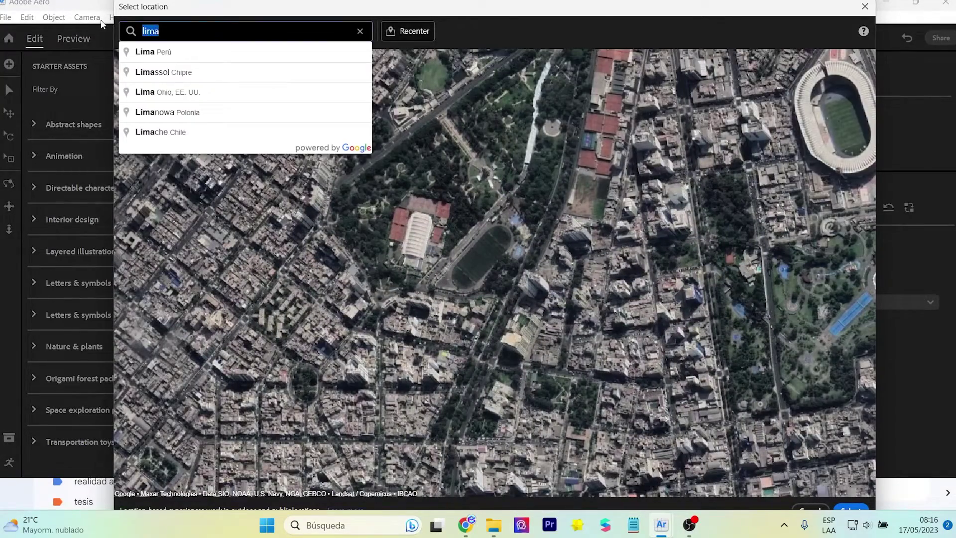
pyautogui.write('plaza de armas')
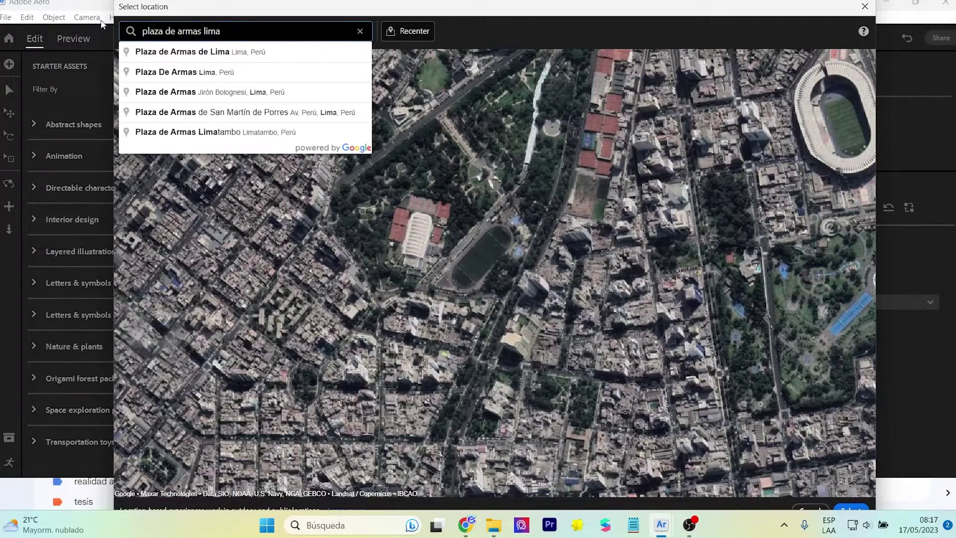
pyautogui.click(237, 52)
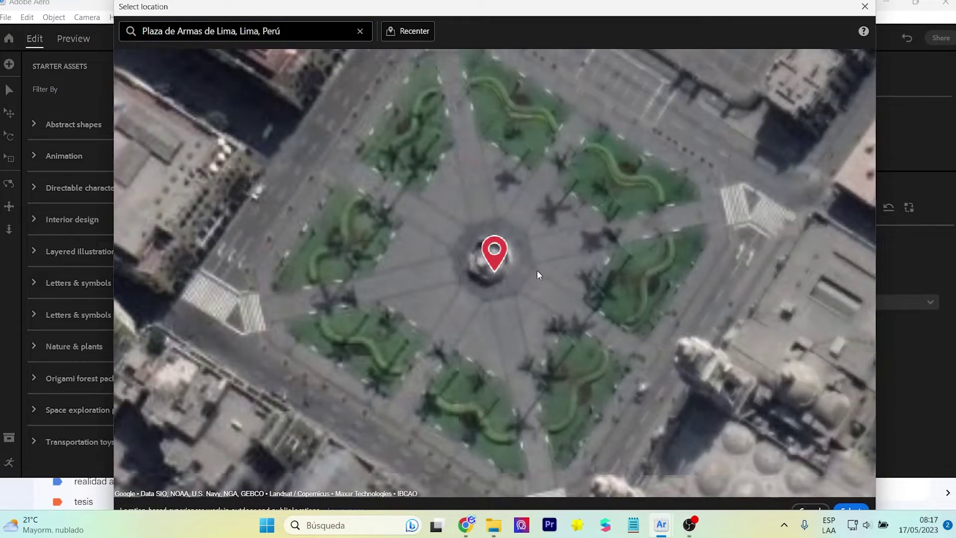
pyautogui.scroll(-3, 458, 312)
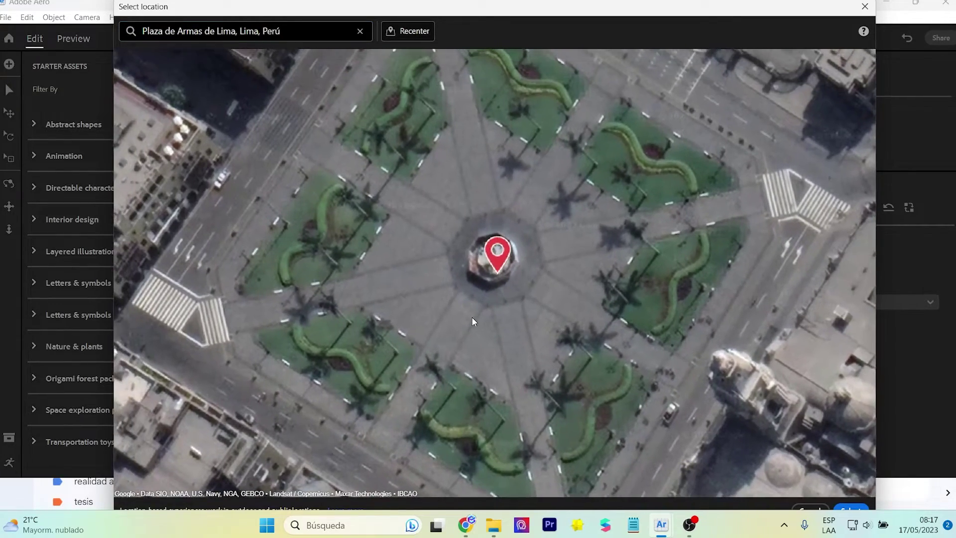
pyautogui.scroll(-2, 470, 317)
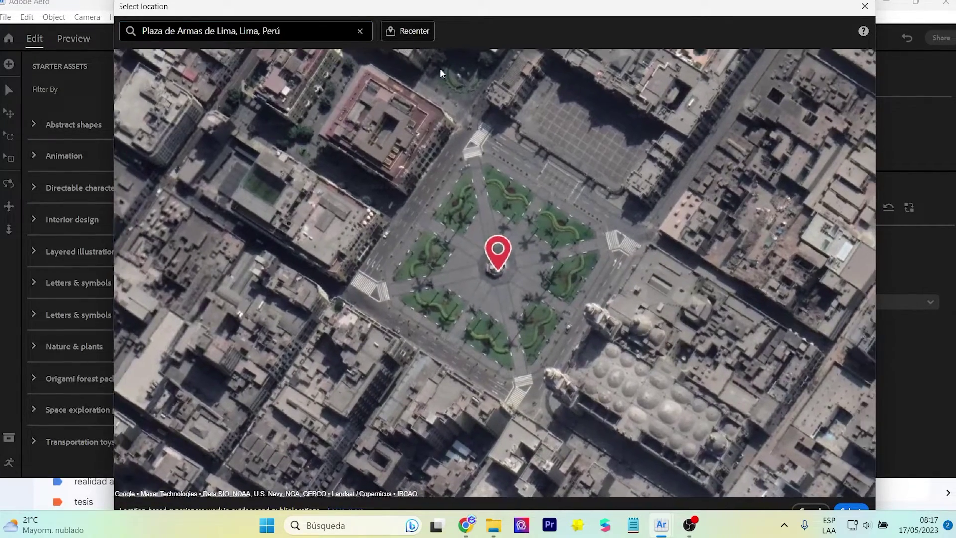
pyautogui.click(413, 31)
pyautogui.scroll(-1, 504, 214)
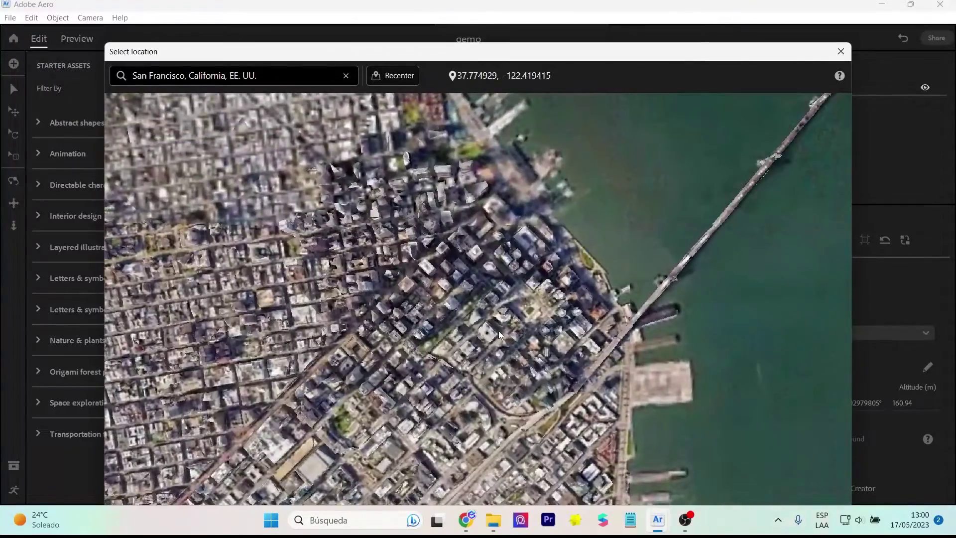
# Zoom into downtown San Francisco and tilt and rotate it into a 3D skyline facing the bay
pyautogui.scroll(3, 497, 329)
pyautogui.scroll(2, 521, 317)
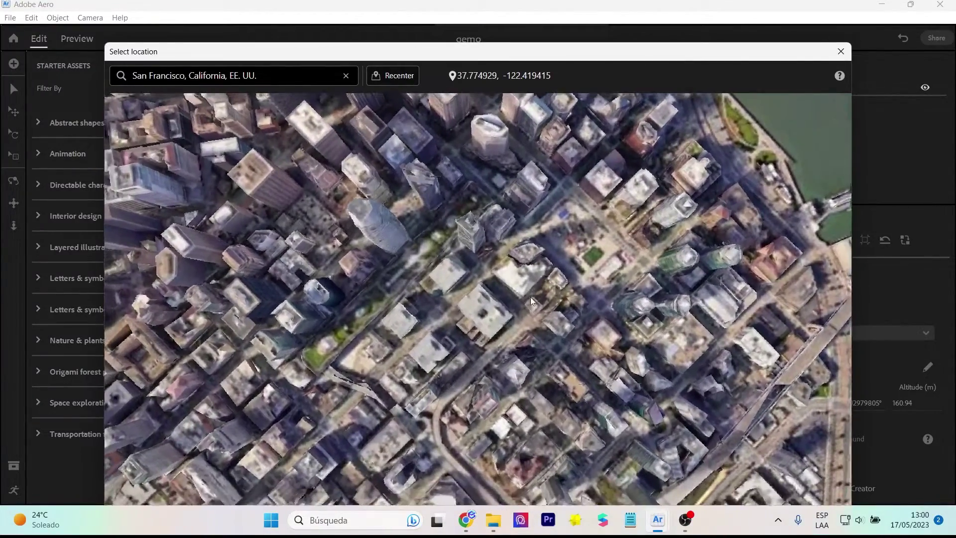
pyautogui.scroll(2, 481, 322)
pyautogui.scroll(1, 483, 348)
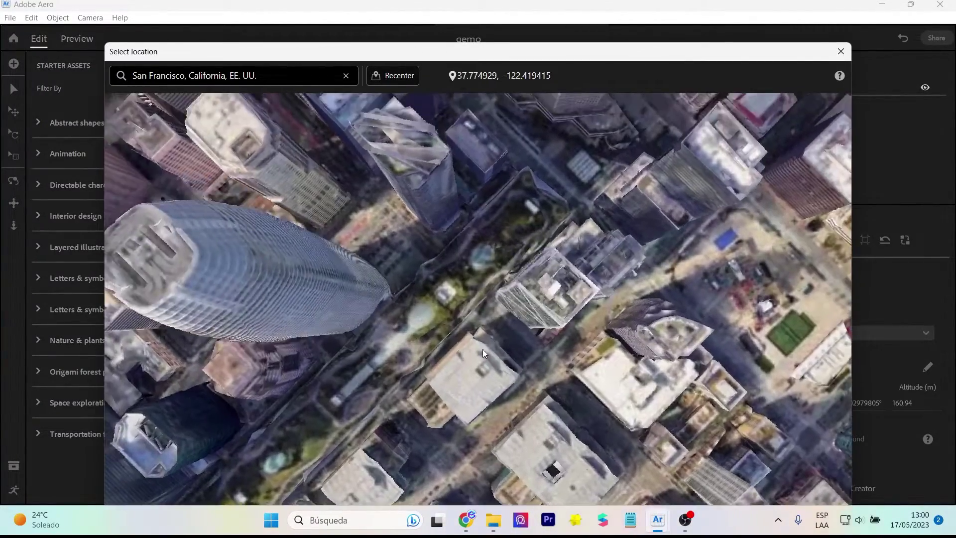
pyautogui.scroll(2, 509, 368)
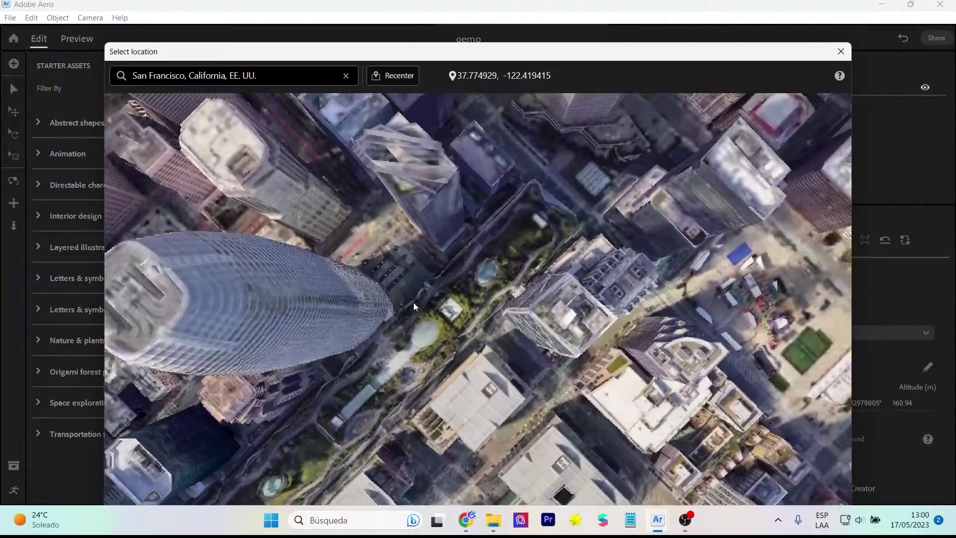
pyautogui.moveTo(413, 306)
pyautogui.mouseDown()
pyautogui.moveTo(258, 231)
pyautogui.moveTo(381, 144)
pyautogui.moveTo(604, 240)
pyautogui.moveTo(641, 319)
pyautogui.mouseUp()
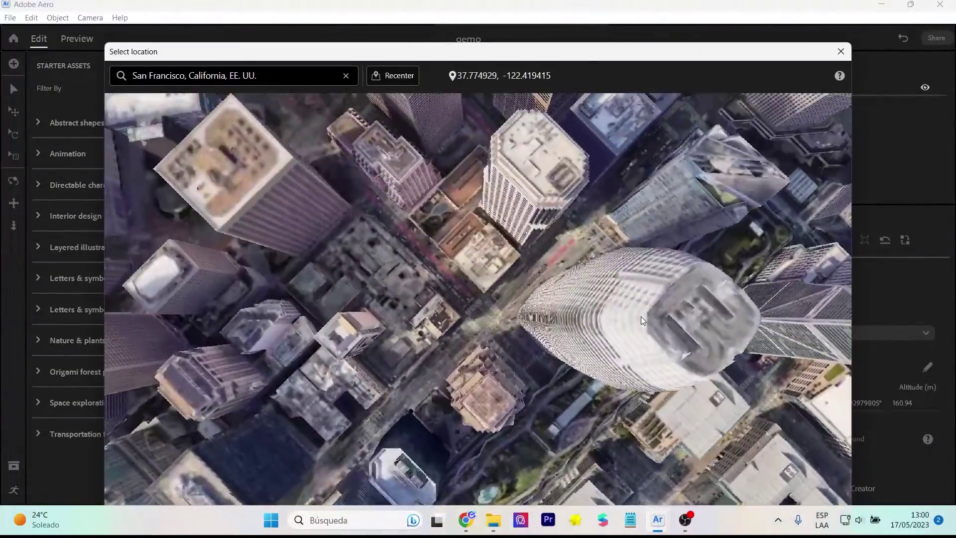
pyautogui.scroll(-3, 506, 232)
pyautogui.scroll(-2, 533, 234)
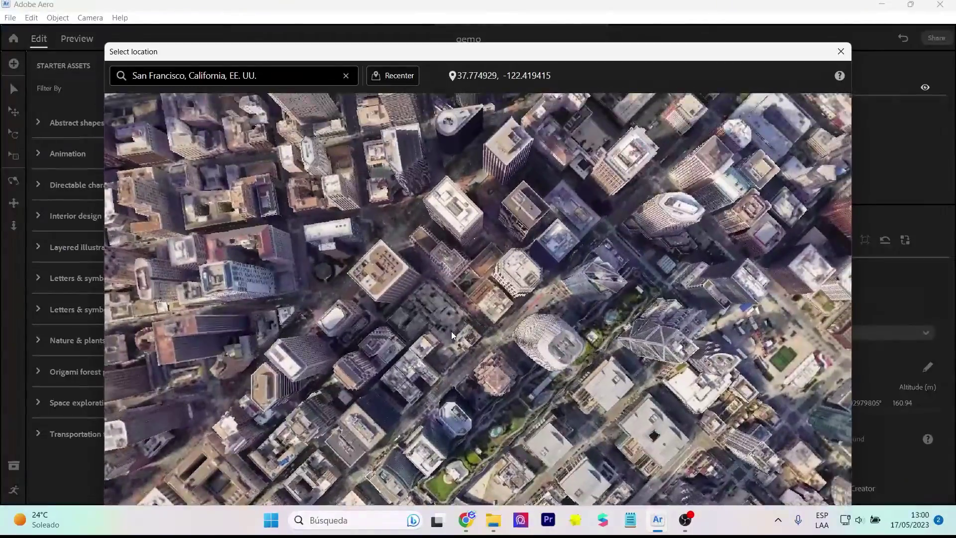
pyautogui.moveTo(451, 330)
pyautogui.mouseDown()
pyautogui.moveTo(467, 300)
pyautogui.moveTo(439, 198)
pyautogui.mouseUp()
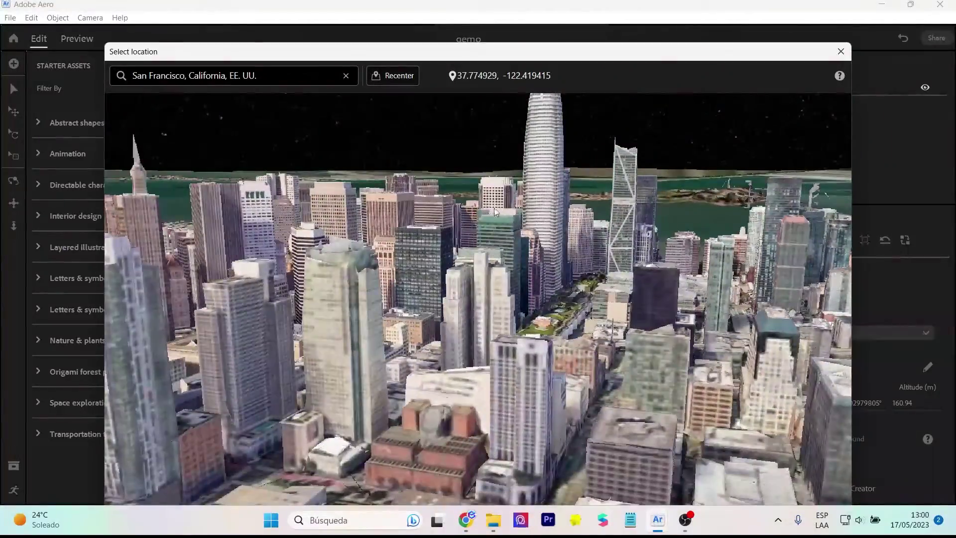
pyautogui.moveTo(495, 211)
pyautogui.mouseDown()
pyautogui.moveTo(647, 253)
pyautogui.moveTo(612, 273)
pyautogui.moveTo(369, 259)
pyautogui.moveTo(447, 257)
pyautogui.moveTo(533, 291)
pyautogui.moveTo(660, 398)
pyautogui.moveTo(726, 378)
pyautogui.mouseUp()
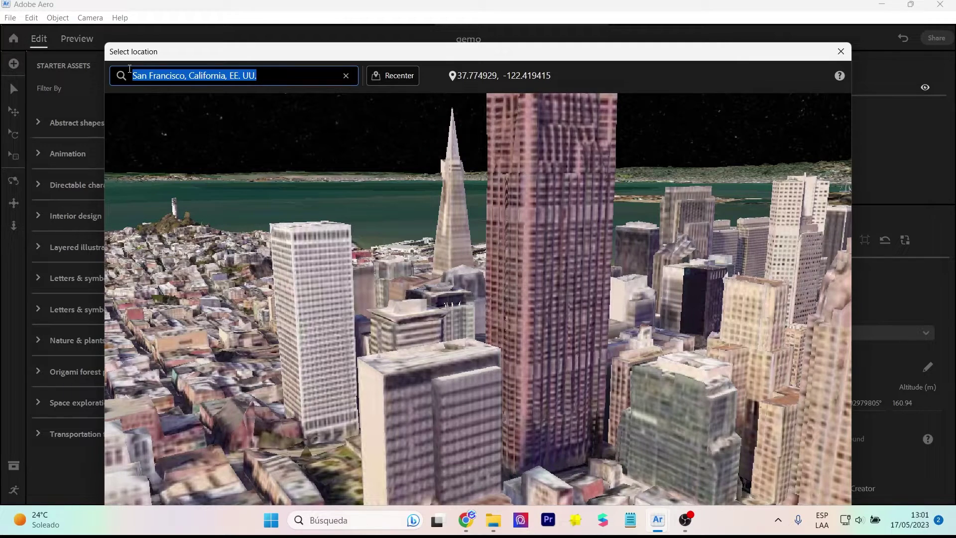
# Search 'torre eiffel', choose the Avenue Anatole France, París result, and centre the tower
pyautogui.write('torre eife')
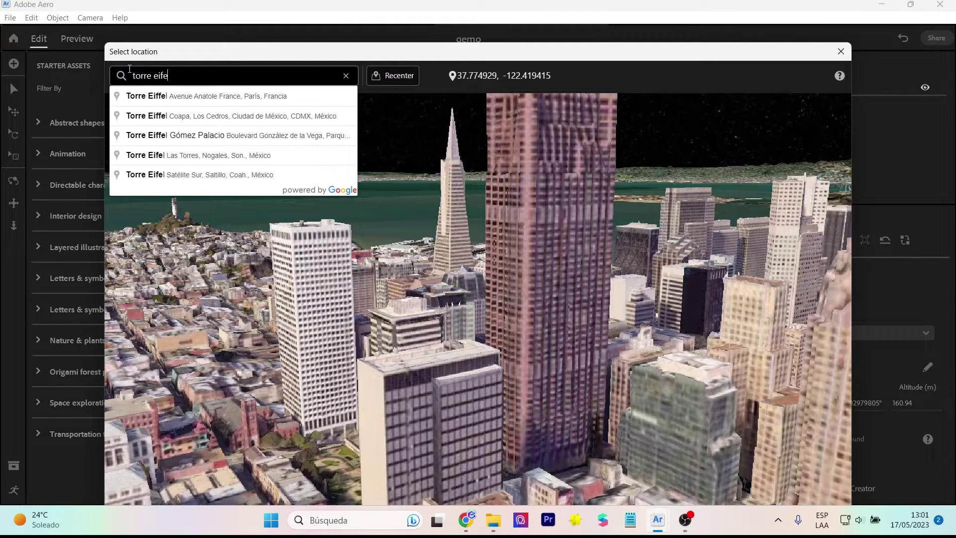
pyautogui.click(199, 96)
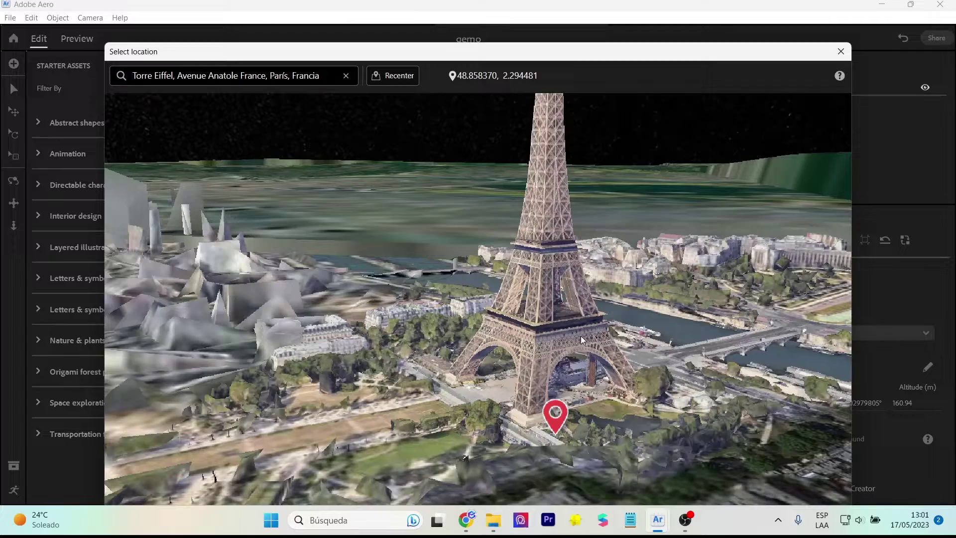
pyautogui.moveTo(580, 335); pyautogui.dragTo(359, 340)
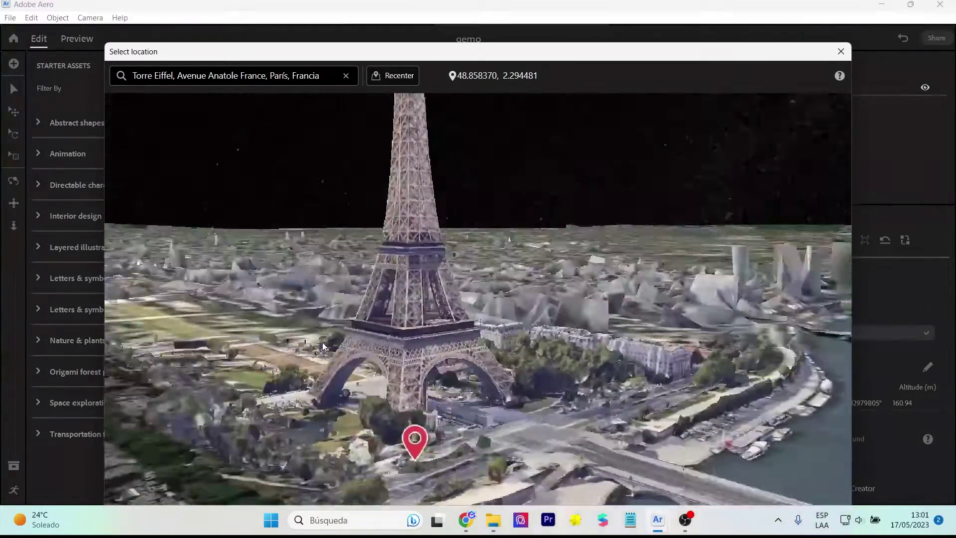
pyautogui.scroll(5, 614, 372)
pyautogui.scroll(3, 538, 330)
# Tilt and zoom the 3D map over the Paris rooftops toward the horizon
pyautogui.moveTo(524, 321)
pyautogui.mouseDown()
pyautogui.moveTo(513, 402)
pyautogui.moveTo(521, 305)
pyautogui.moveTo(495, 348)
pyautogui.moveTo(401, 426)
pyautogui.moveTo(380, 422)
pyautogui.mouseUp()
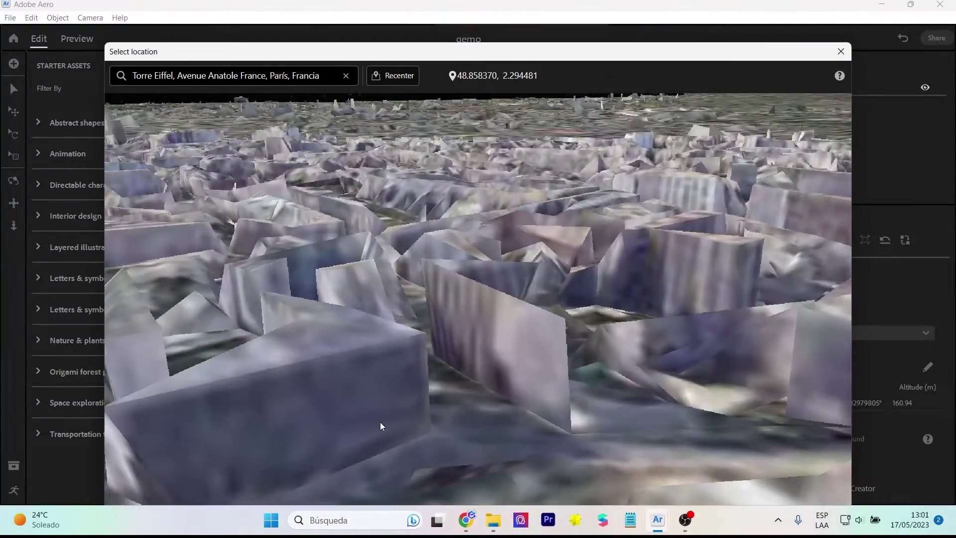
pyautogui.scroll(-3, 380, 421)
pyautogui.scroll(-3, 448, 418)
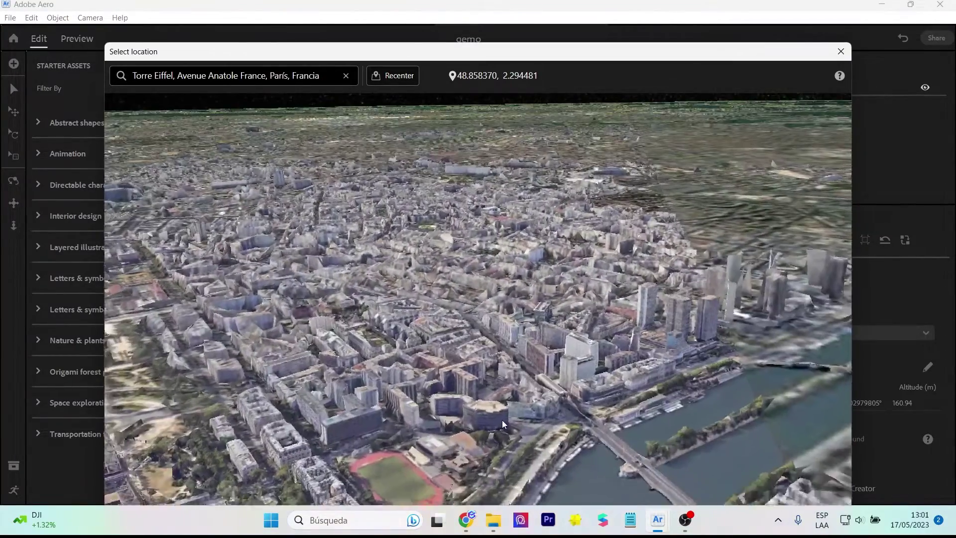
pyautogui.moveTo(430, 467)
pyautogui.mouseDown()
pyautogui.moveTo(393, 484)
pyautogui.moveTo(512, 387)
pyautogui.moveTo(614, 398)
pyautogui.moveTo(399, 357)
pyautogui.mouseUp()
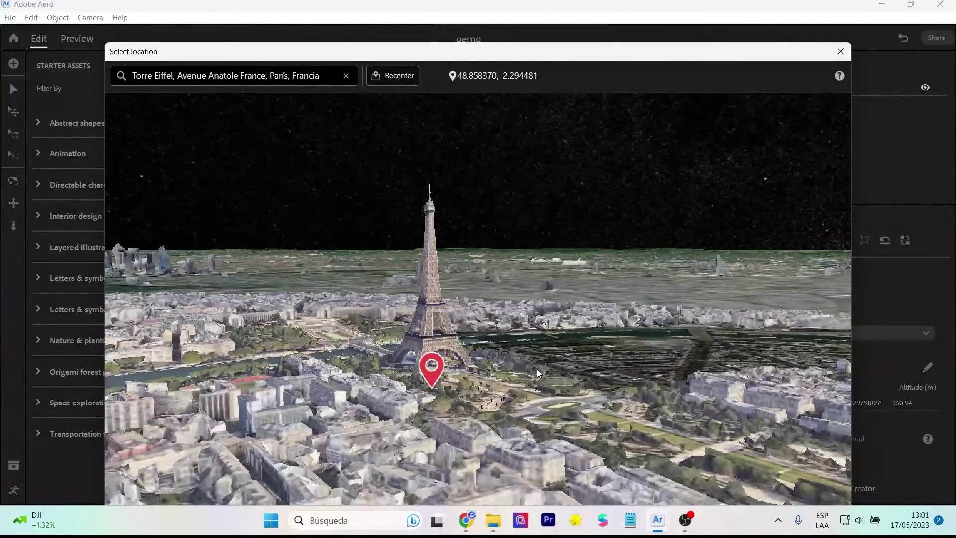
pyautogui.scroll(3, 520, 381)
# Pin the San Borja park's circular plaza (-12.1030694108°, -77.0111405856°) and confirm it as the anchor
pyautogui.scroll(-3, 558, 366)
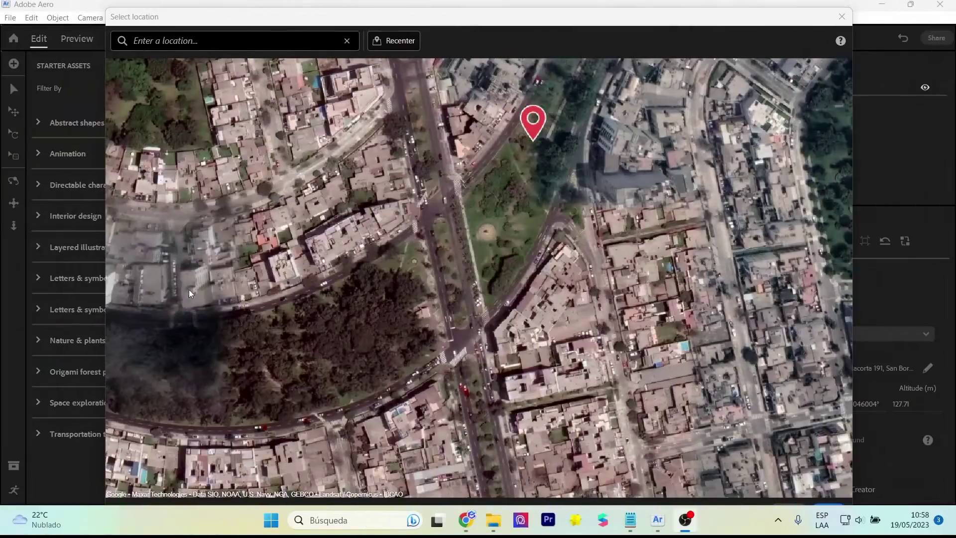
pyautogui.scroll(-2, 482, 243)
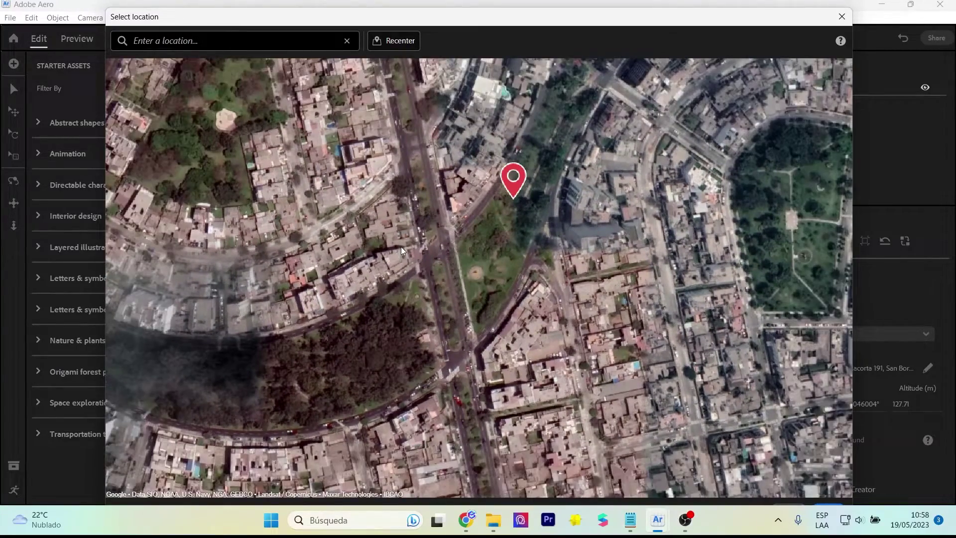
pyautogui.moveTo(401, 246); pyautogui.dragTo(393, 312)
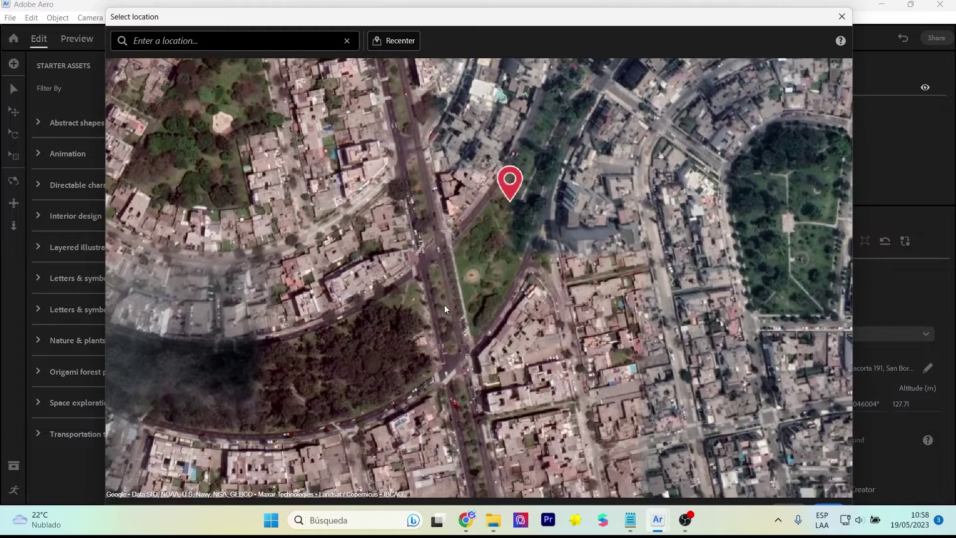
pyautogui.scroll(3, 444, 305)
pyautogui.scroll(3, 551, 213)
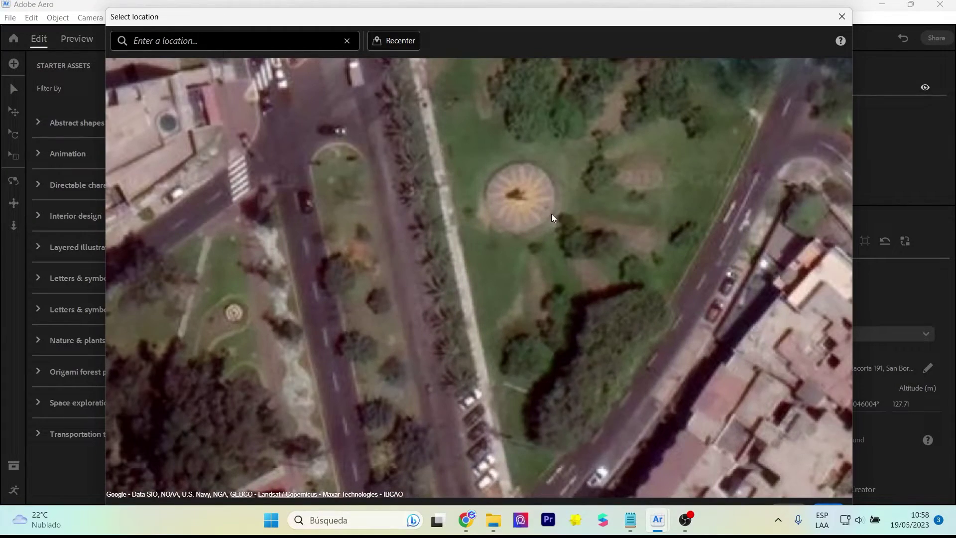
pyautogui.click(518, 192)
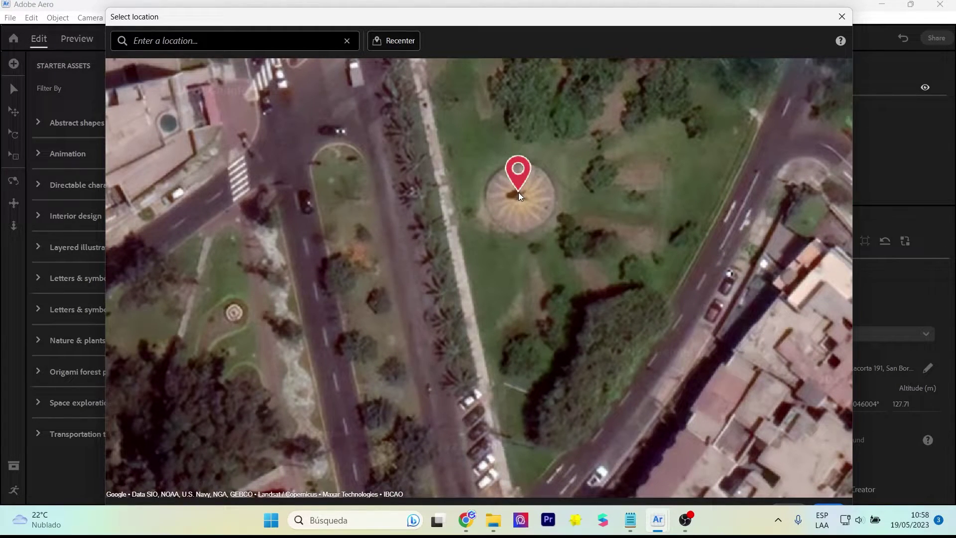
pyautogui.moveTo(677, 23); pyautogui.dragTo(680, 10)
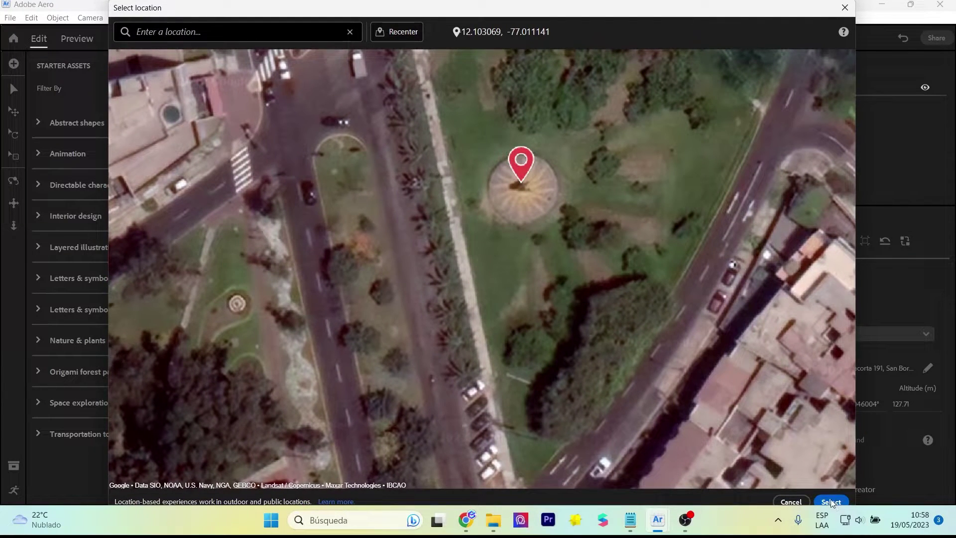
pyautogui.click(830, 498)
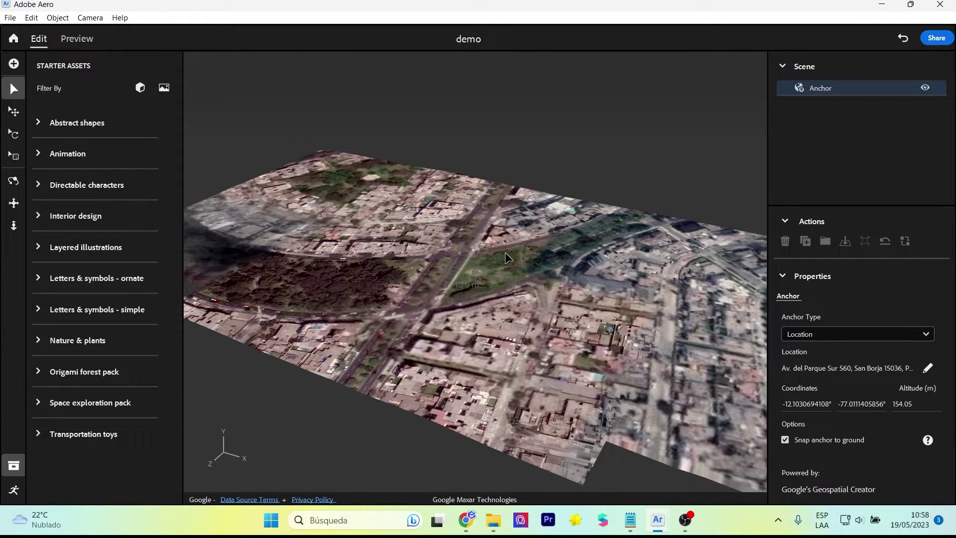
# Orbit to a top-down terrain view and browse the Abstract shapes, Animation and other starter categories
pyautogui.moveTo(571, 307)
pyautogui.keyDown('alt'); pyautogui.mouseDown()
pyautogui.moveTo(478, 294)
pyautogui.moveTo(472, 387)
pyautogui.mouseUp(); pyautogui.keyUp('alt')
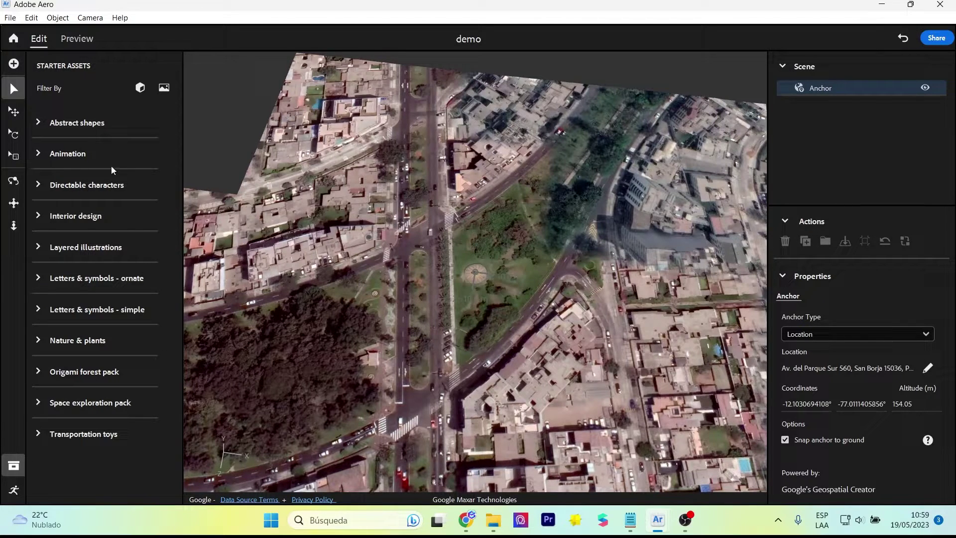
pyautogui.click(36, 123)
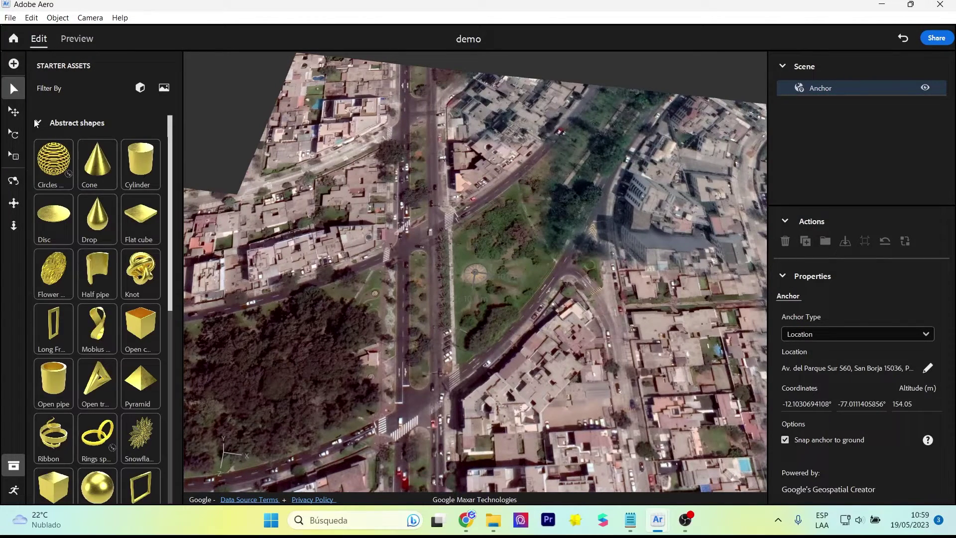
pyautogui.click(37, 123)
pyautogui.click(37, 123)
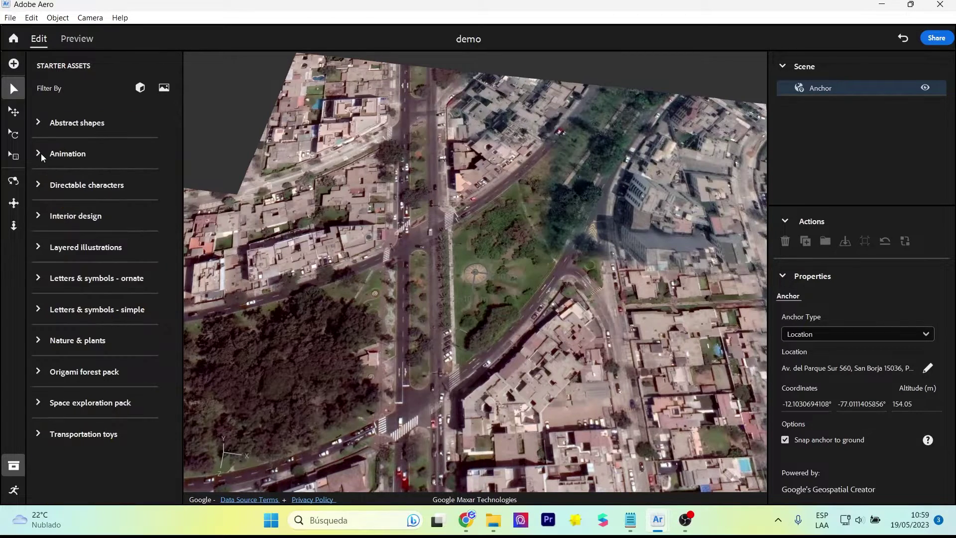
pyautogui.click(37, 154)
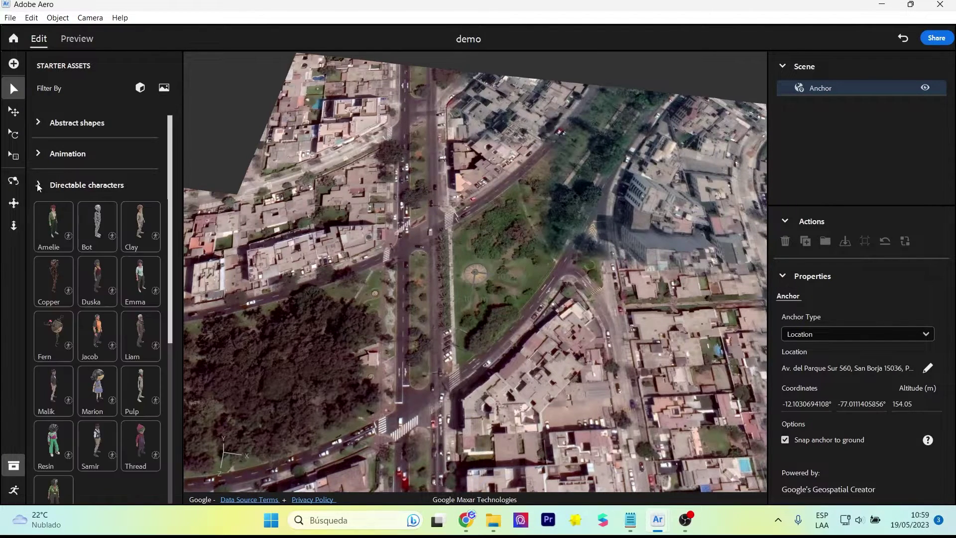
pyautogui.click(39, 185)
pyautogui.click(40, 214)
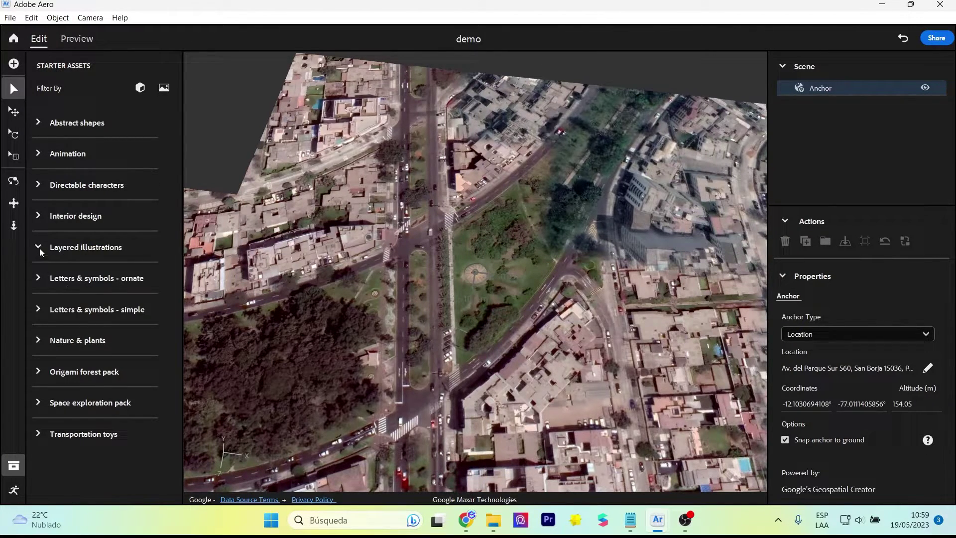
pyautogui.click(39, 248)
pyautogui.click(40, 188)
# Check Nature & plants, then open the Space exploration pack and scroll through its models
pyautogui.click(38, 340)
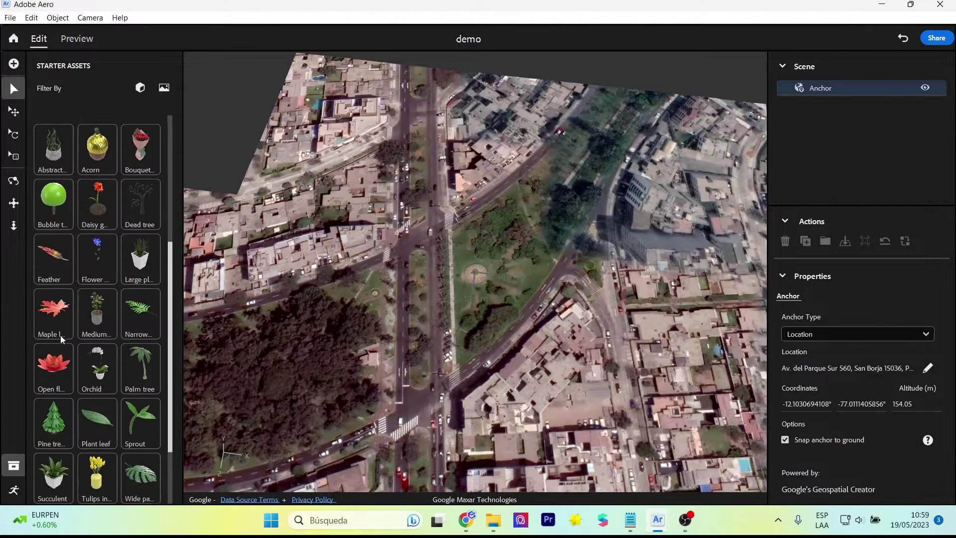
pyautogui.scroll(5, 61, 335)
pyautogui.click(41, 336)
pyautogui.click(41, 399)
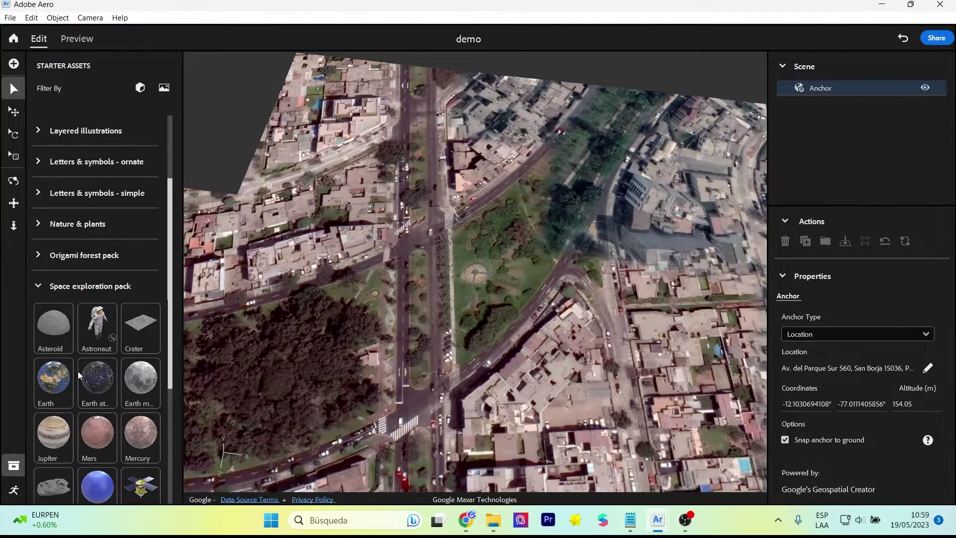
pyautogui.scroll(-3, 77, 372)
pyautogui.scroll(-1, 78, 370)
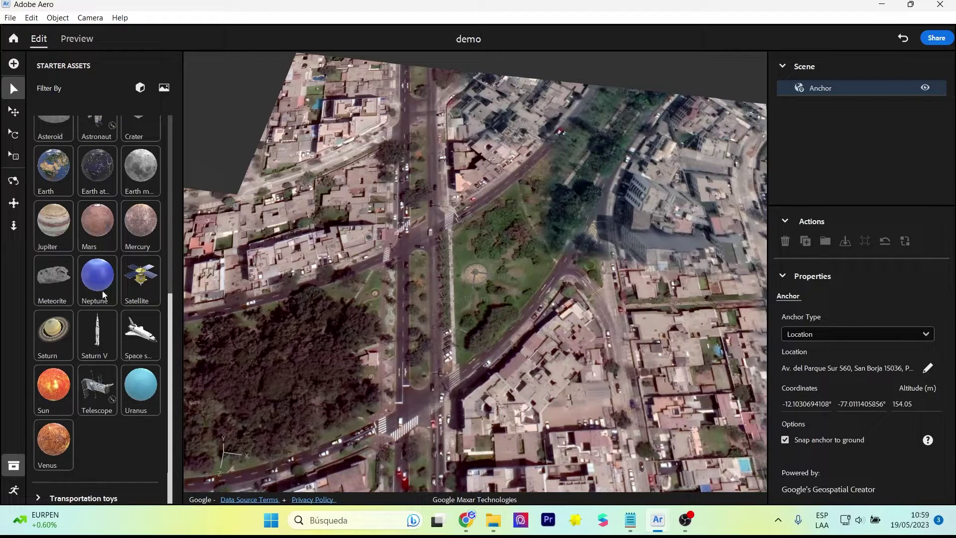
pyautogui.scroll(4, 104, 293)
# Place the Astronaut in the park and raise it to 370.83 cm on Y
pyautogui.click(100, 343)
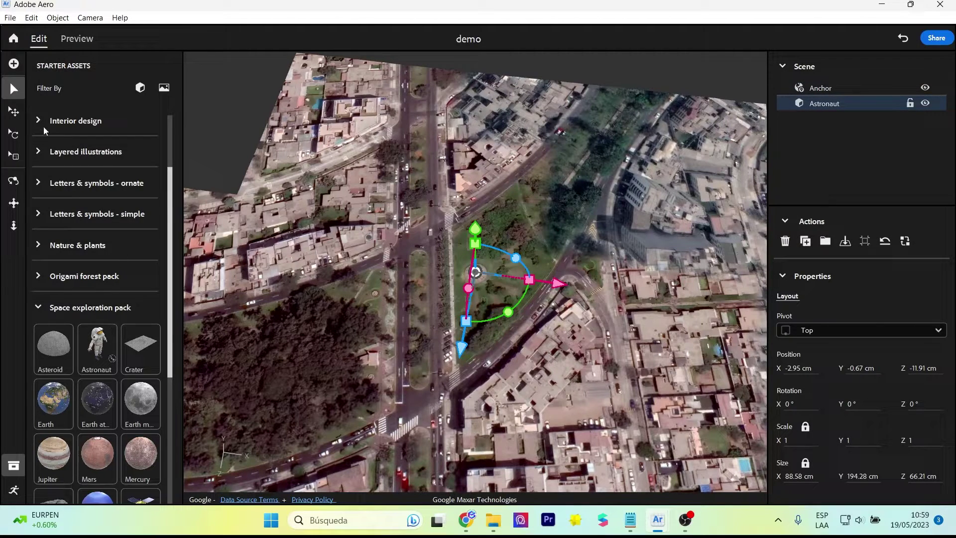
pyautogui.click(39, 309)
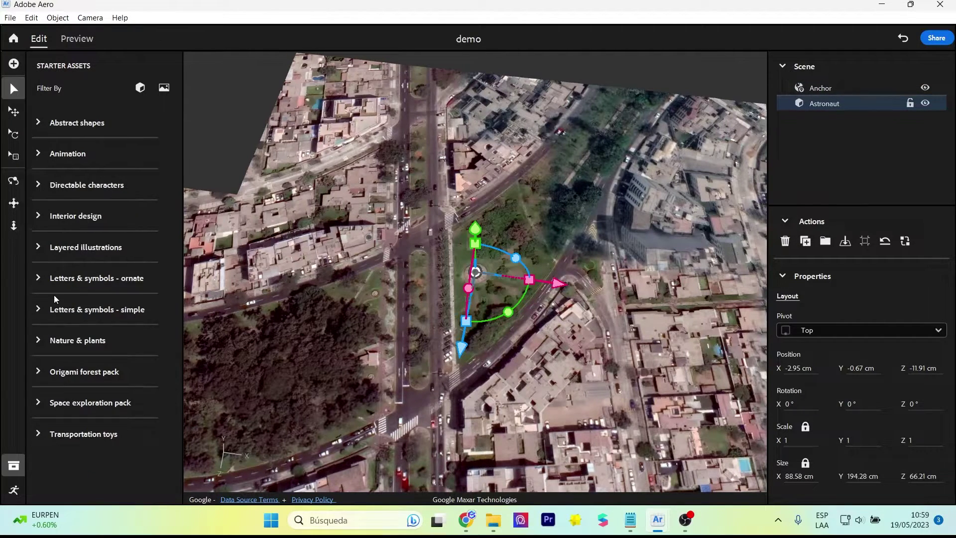
pyautogui.moveTo(407, 298); pyautogui.dragTo(498, 259, button='middle')
pyautogui.moveTo(475, 199); pyautogui.dragTo(475, 179)
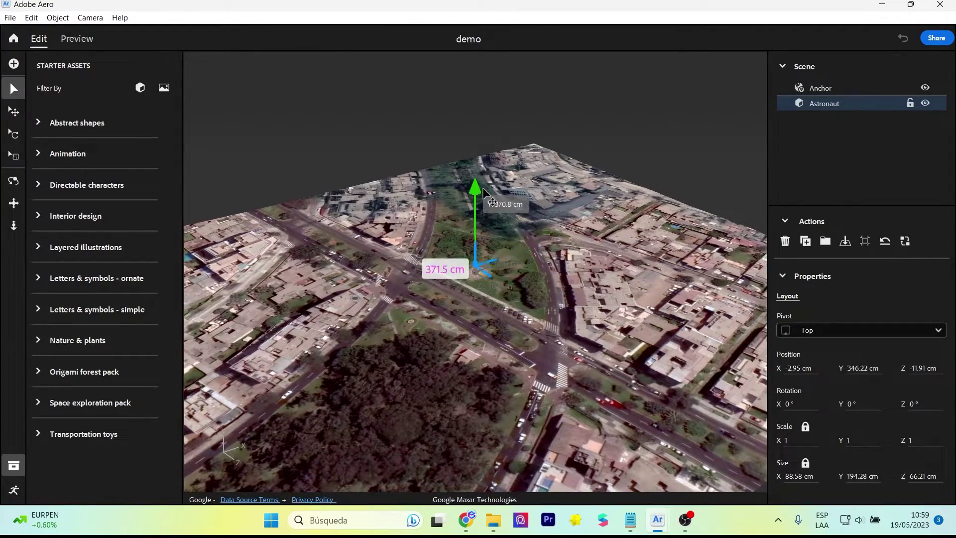
pyautogui.moveTo(505, 259); pyautogui.dragTo(557, 279, button='middle')
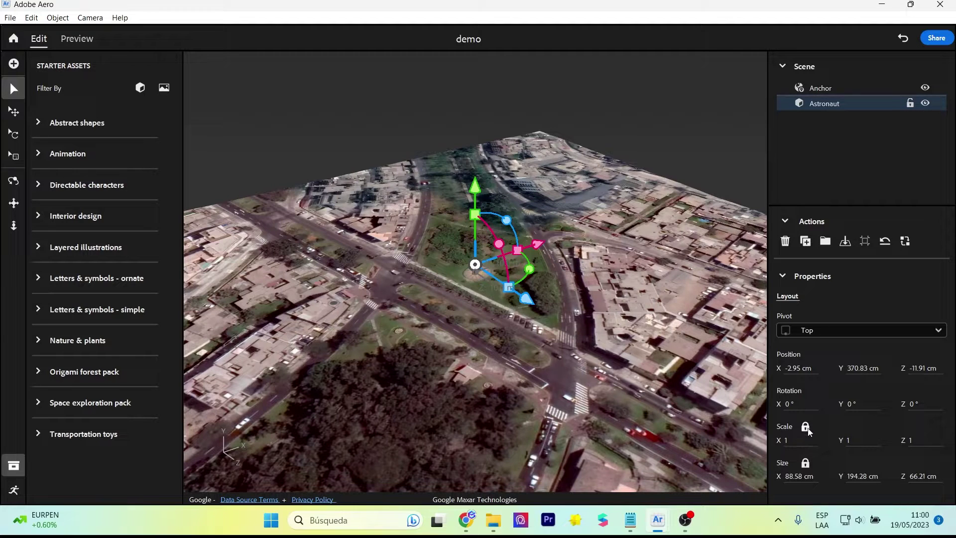
# Scale the Astronaut uniformly to 5, orbit closer around the park, and reselect it
pyautogui.click(787, 442)
pyautogui.press('Return')
pyautogui.scroll(5, 524, 291)
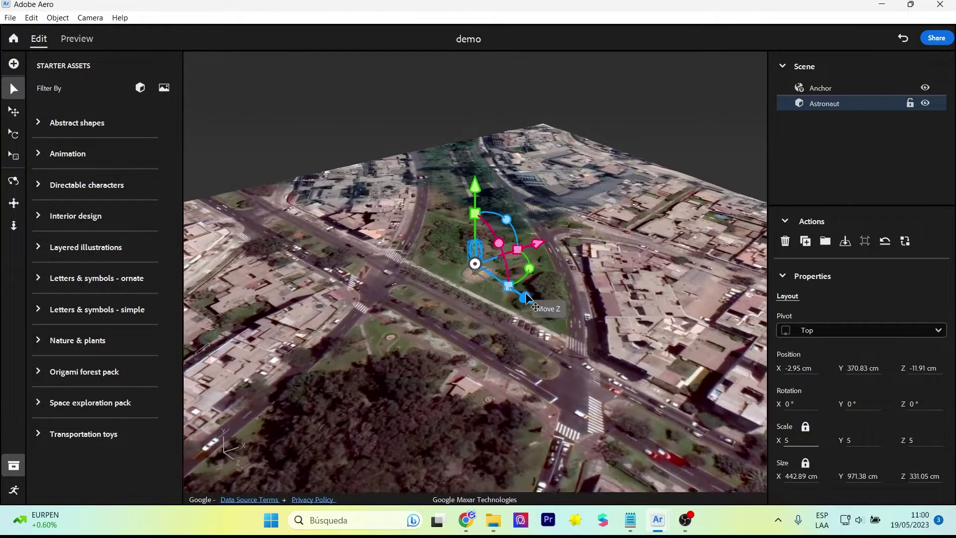
pyautogui.scroll(3, 524, 295)
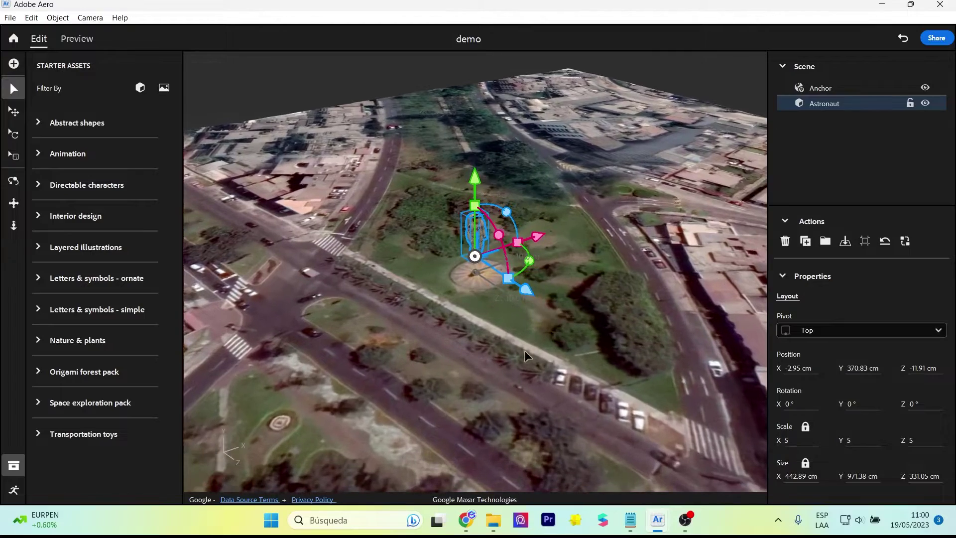
pyautogui.click(528, 338)
pyautogui.moveTo(535, 329)
pyautogui.keyDown('alt'); pyautogui.mouseDown()
pyautogui.moveTo(501, 311)
pyautogui.moveTo(479, 280)
pyautogui.moveTo(839, 311)
pyautogui.mouseUp(); pyautogui.keyUp('alt')
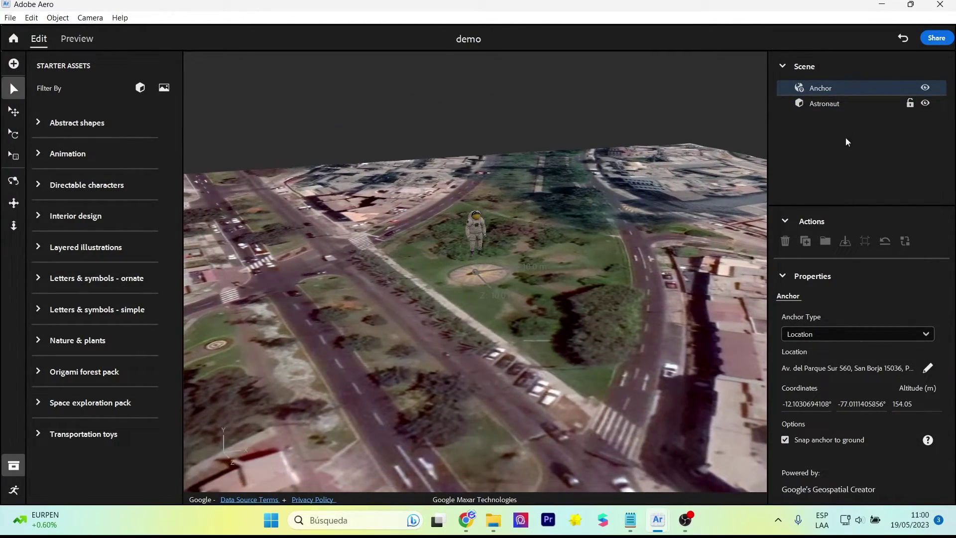
pyautogui.click(828, 104)
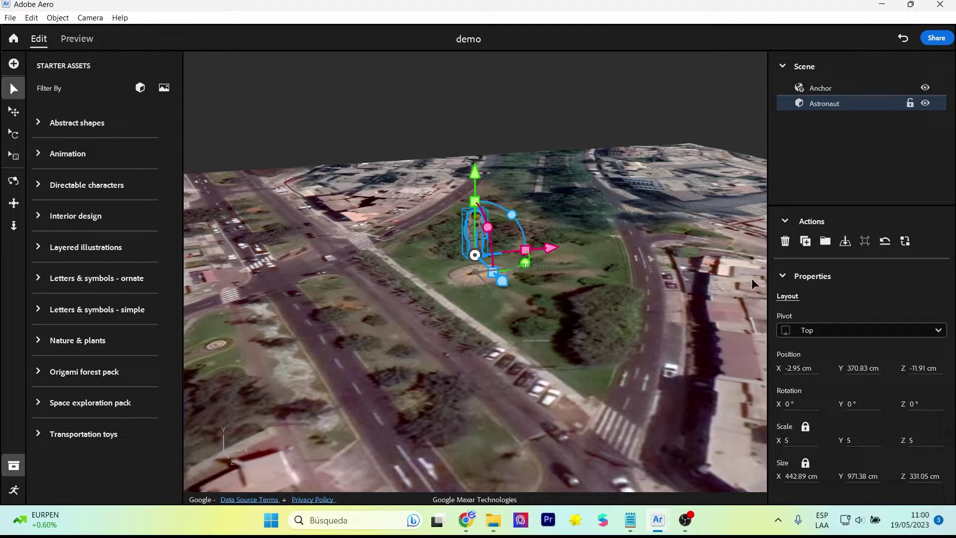
# Give the Astronaut a Tap trigger with a Spin action in the behaviors editor
pyautogui.click(15, 490)
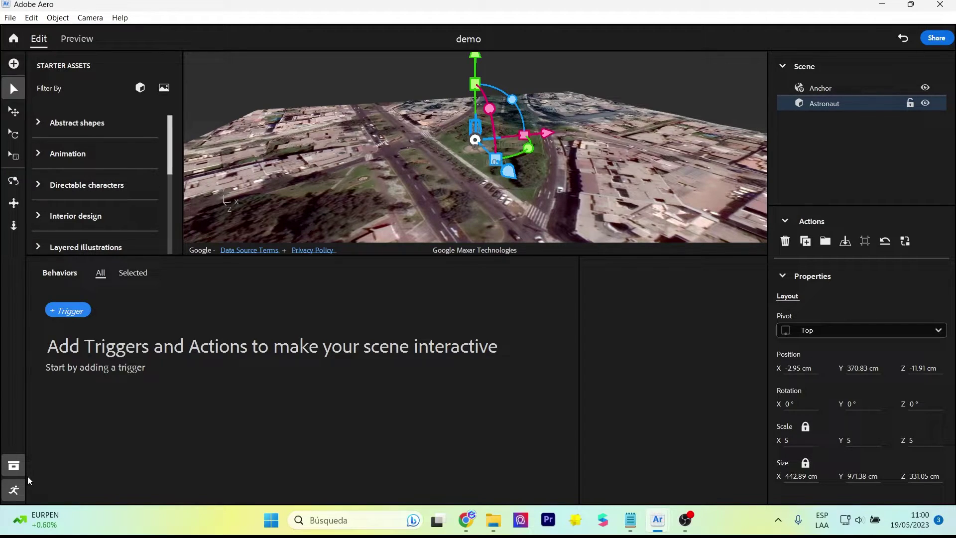
pyautogui.click(69, 318)
pyautogui.click(96, 336)
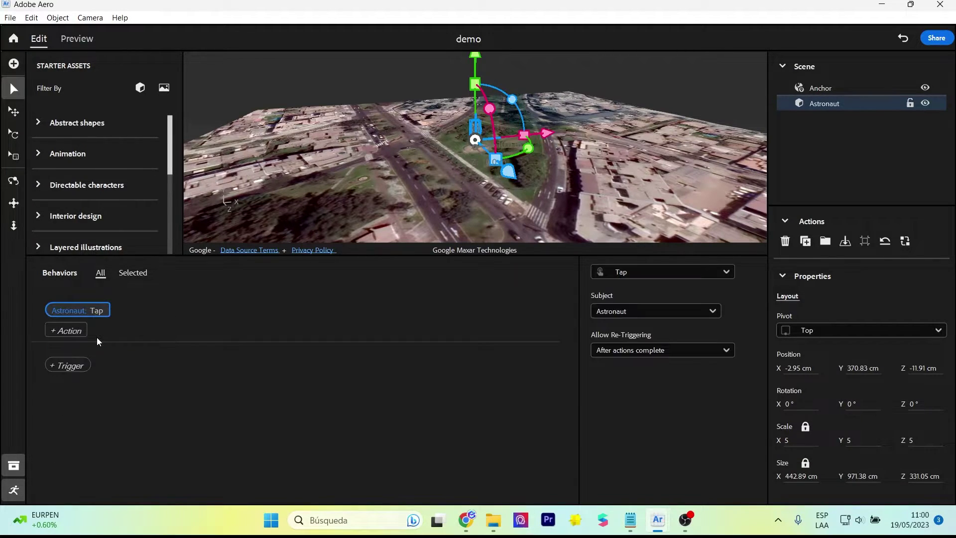
pyautogui.click(79, 330)
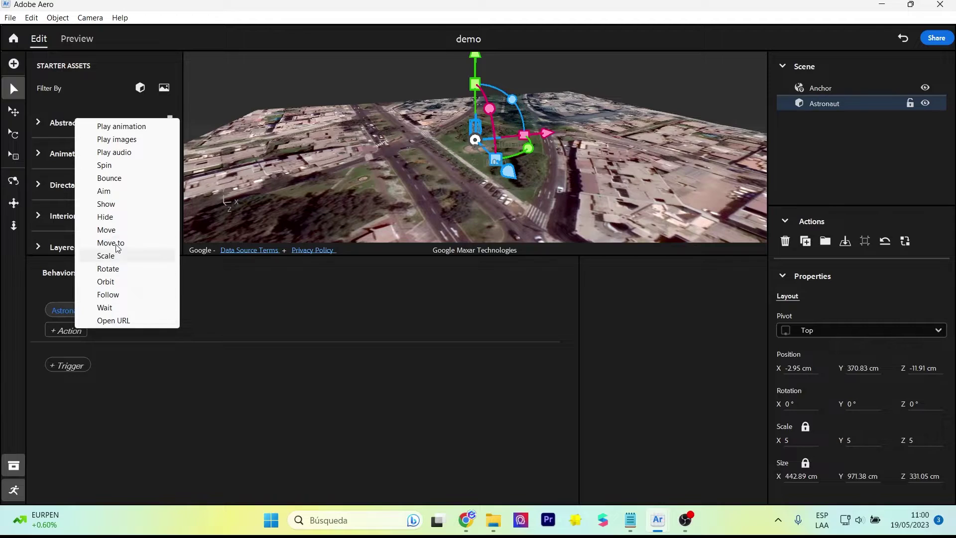
pyautogui.click(129, 165)
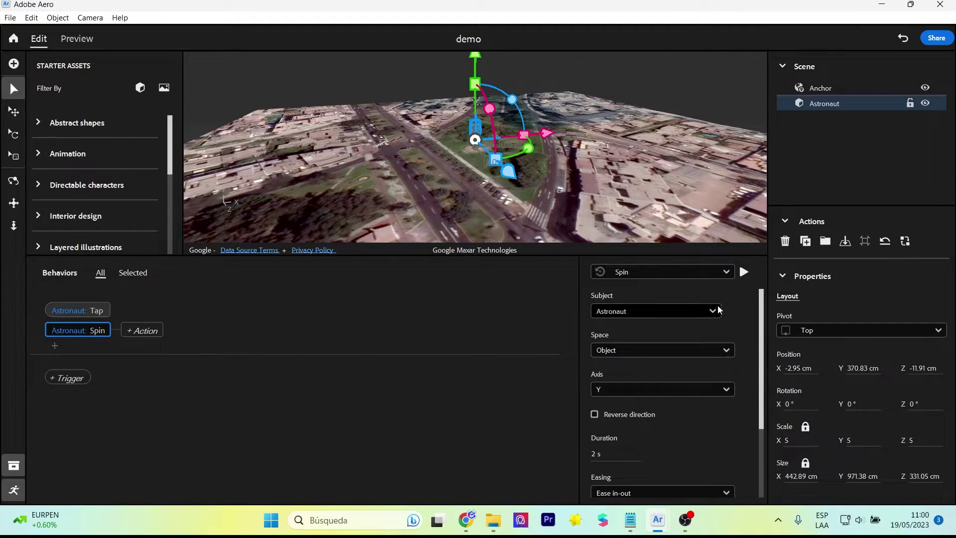
# Set the spin to a 5 s duration, Linear easing, and infinite repeat
pyautogui.scroll(-1, 732, 333)
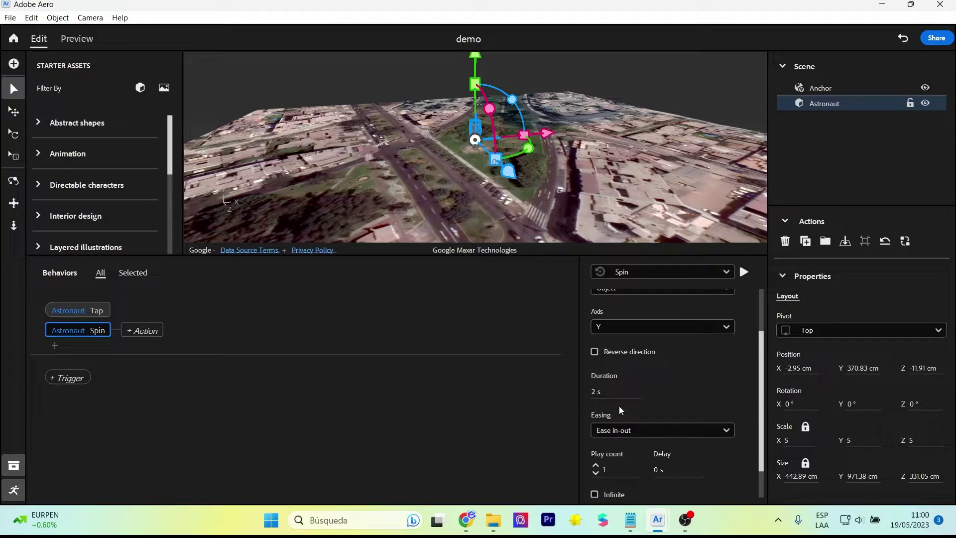
pyautogui.click(594, 393)
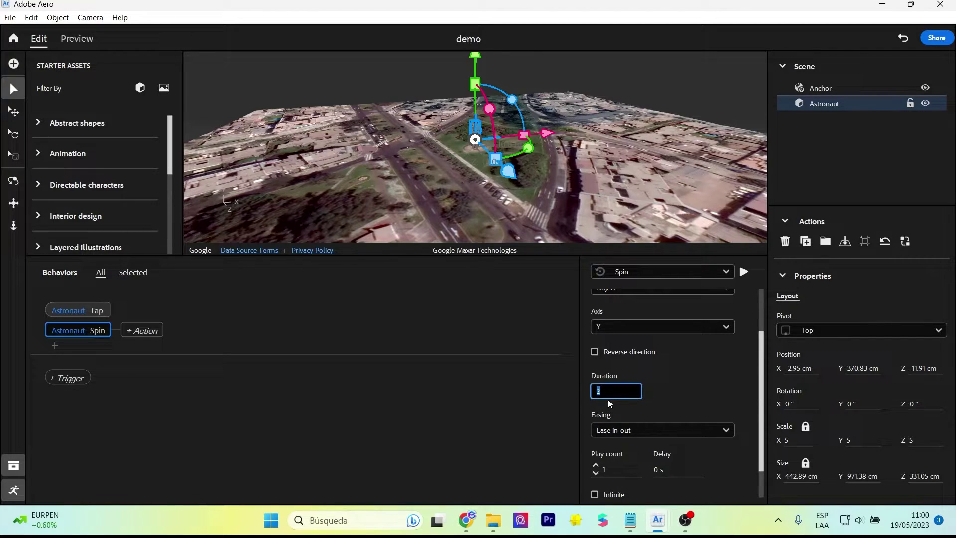
pyautogui.write('5')
pyautogui.press('Return')
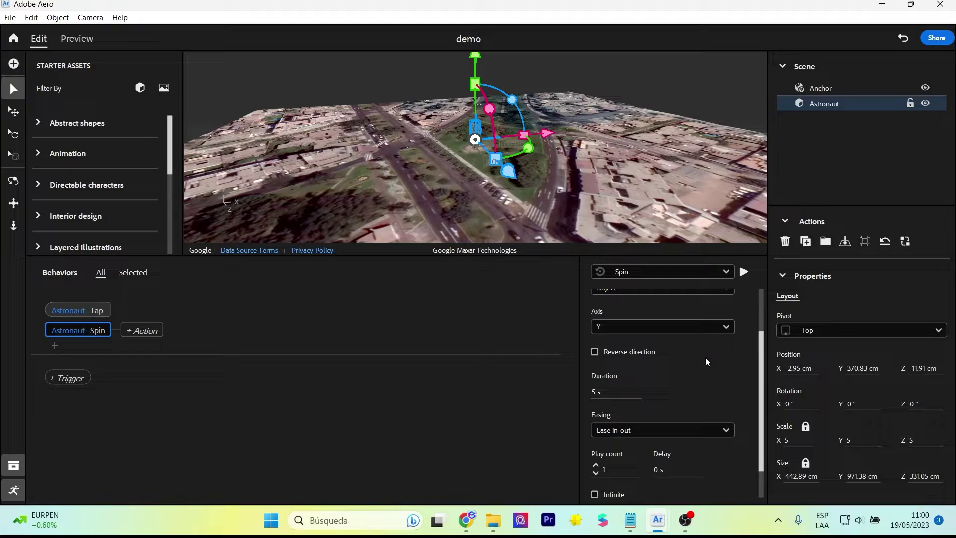
pyautogui.scroll(-1, 705, 357)
pyautogui.click(626, 393)
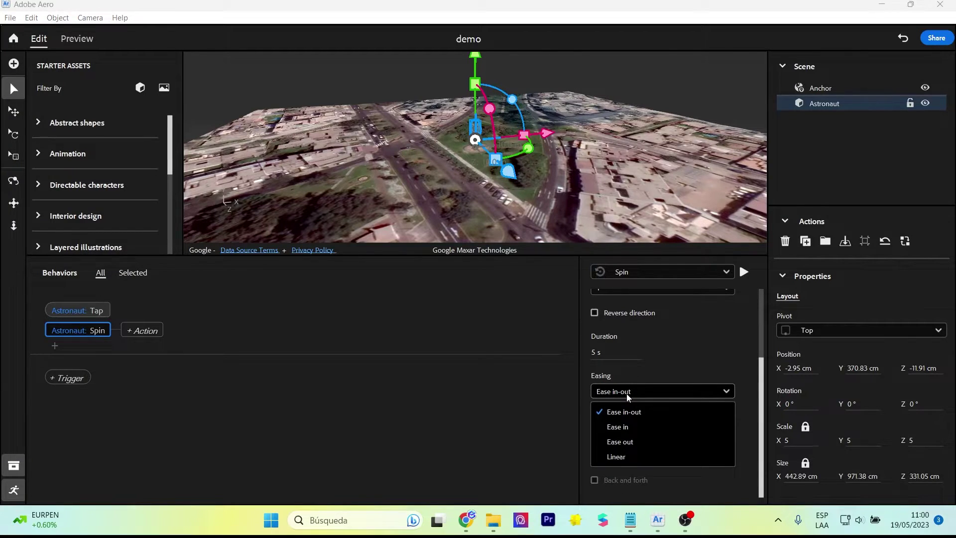
pyautogui.click(630, 455)
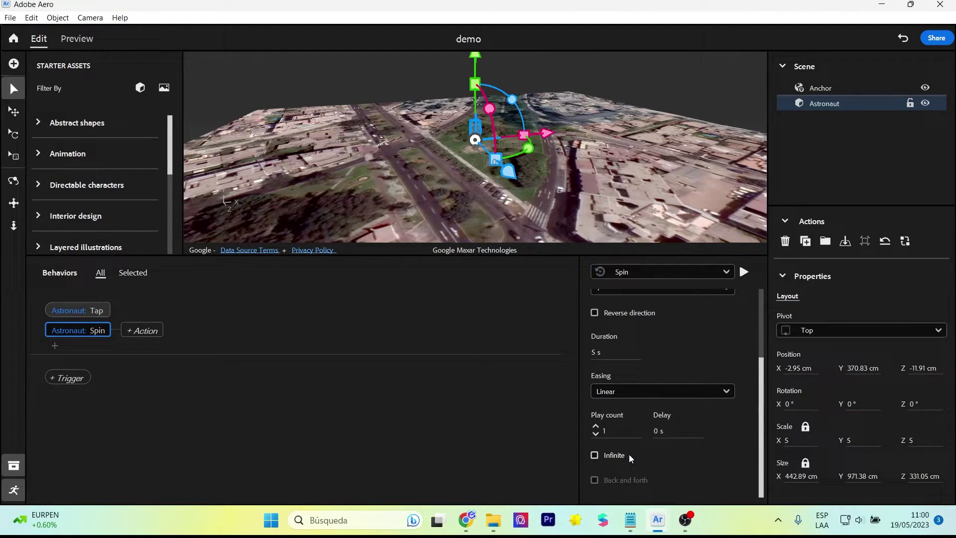
pyautogui.click(595, 456)
# Preview the spin once, then enlarge the 3D view and orbit around the Astronaut
pyautogui.scroll(3, 643, 438)
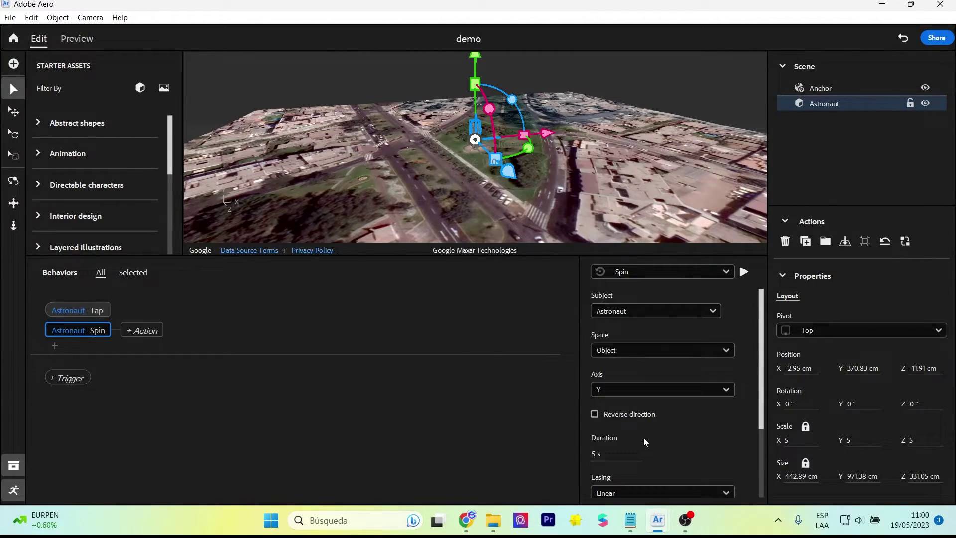
pyautogui.click(744, 273)
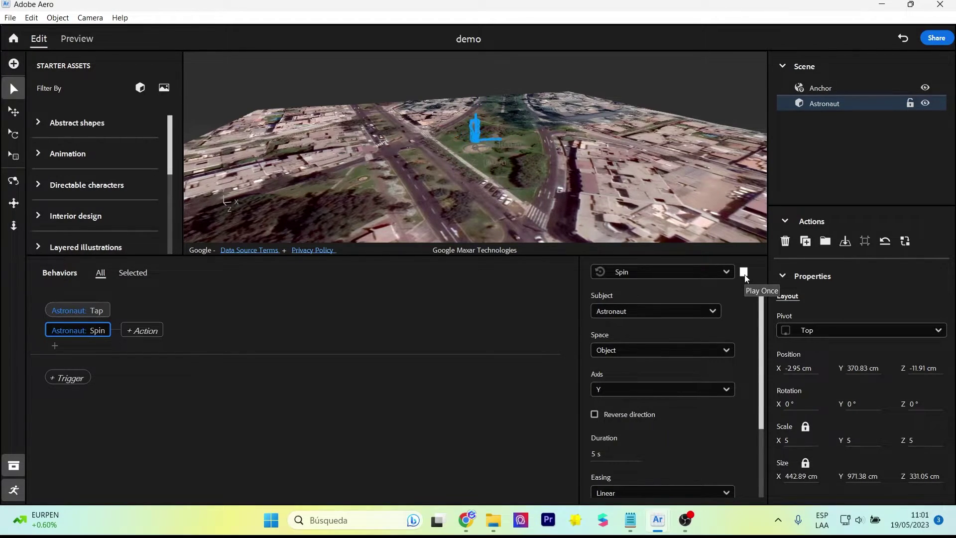
pyautogui.click(744, 273)
pyautogui.moveTo(535, 255)
pyautogui.mouseDown()
pyautogui.moveTo(535, 377)
pyautogui.moveTo(536, 345)
pyautogui.mouseUp()
pyautogui.keyDown('alt'); pyautogui.moveTo(500, 164); pyautogui.dragTo(491, 218); pyautogui.keyUp('alt')
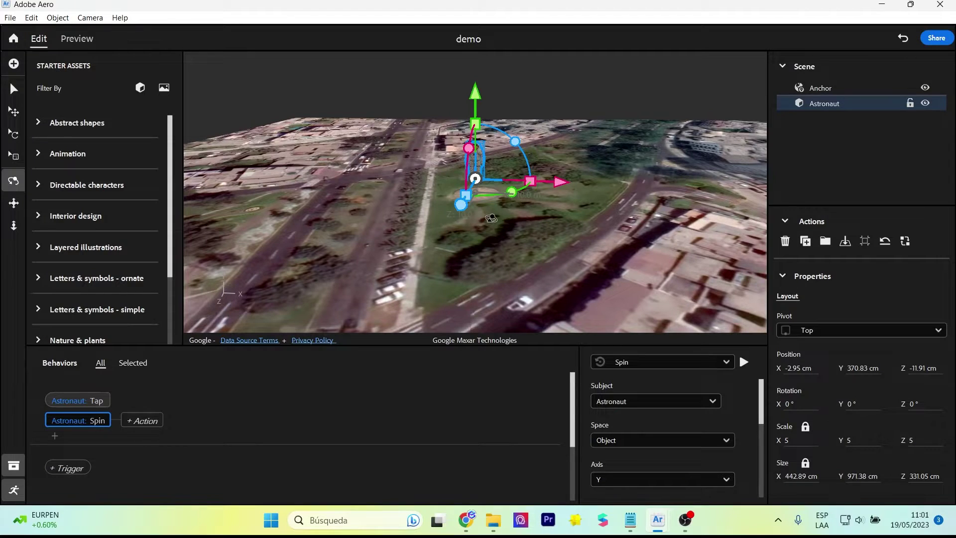
# Create the 'astroneut - lima' AR link with its QR code and apply the latest changes to it
pyautogui.click(936, 39)
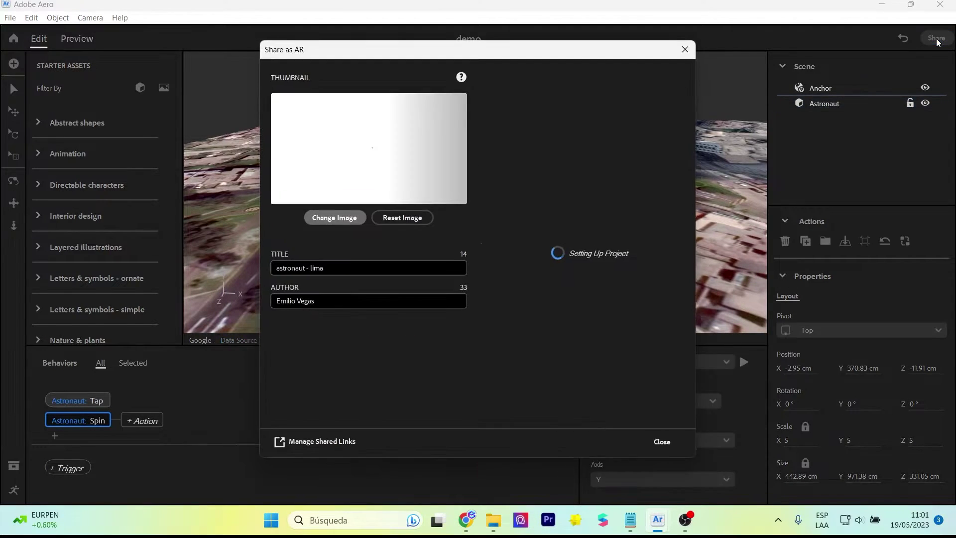
pyautogui.click(592, 119)
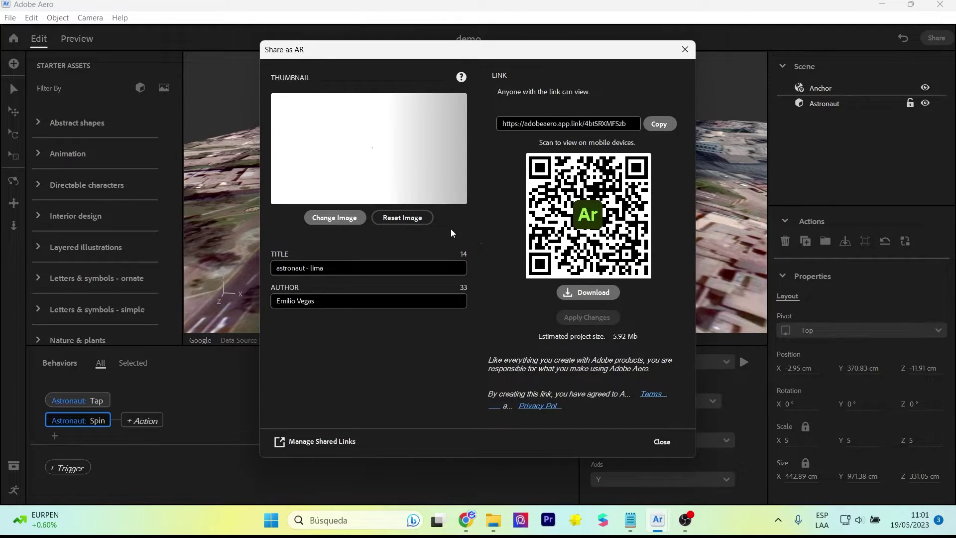
pyautogui.click(617, 315)
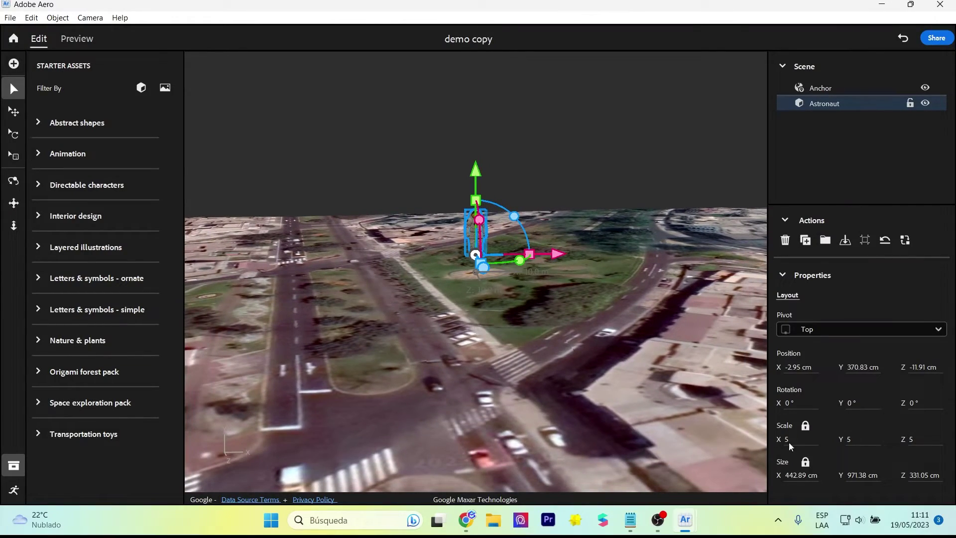
# Scale the astronaut to 10 and raise it higher above the park
pyautogui.click(788, 440)
pyautogui.write('10')
pyautogui.press('Return')
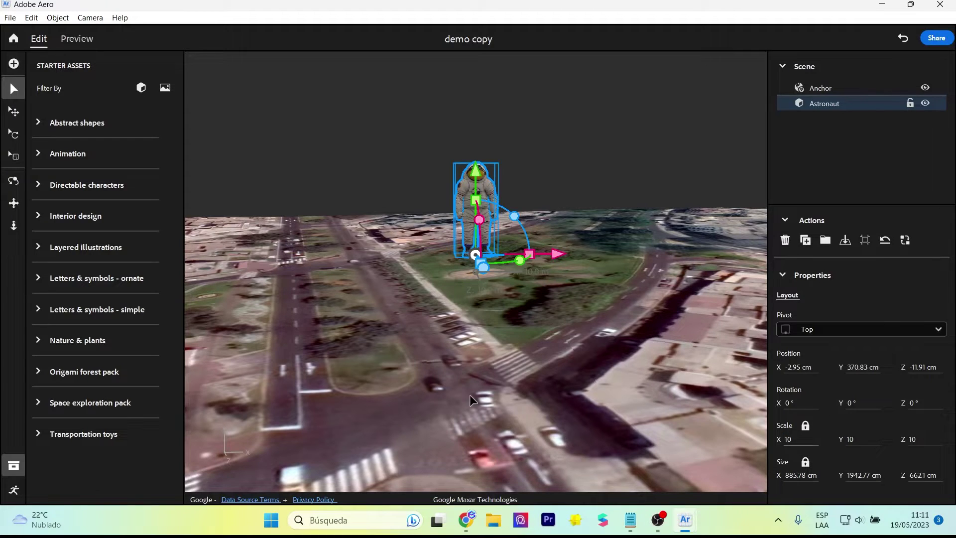
pyautogui.moveTo(475, 171); pyautogui.dragTo(477, 159)
pyautogui.moveTo(492, 259)
pyautogui.keyDown('alt'); pyautogui.mouseDown()
pyautogui.moveTo(500, 314)
pyautogui.moveTo(563, 382)
pyautogui.moveTo(513, 374)
pyautogui.mouseUp(); pyautogui.keyUp('alt')
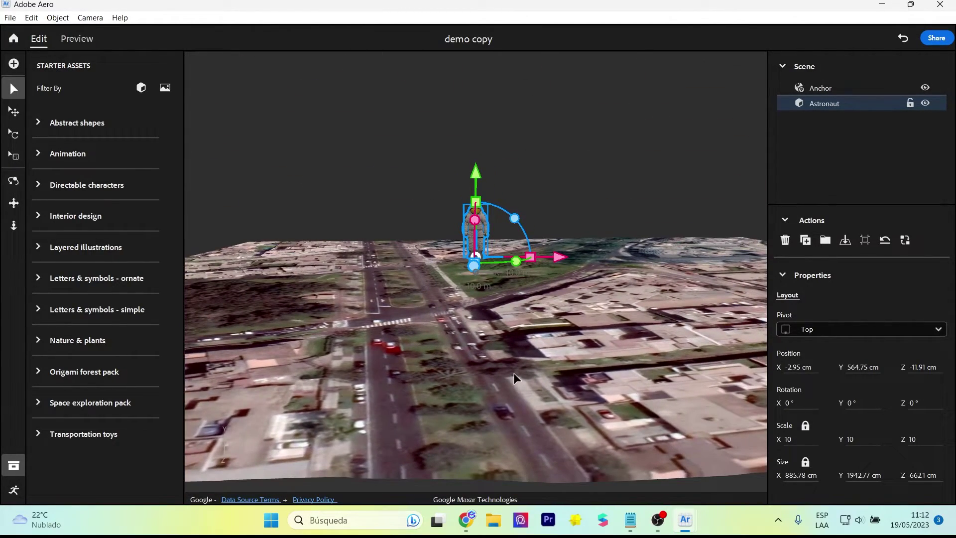
# Add an Ornate arrow from Letters & symbols - ornate and push it forward along Z
pyautogui.click(38, 278)
pyautogui.scroll(-5, 65, 321)
pyautogui.click(58, 339)
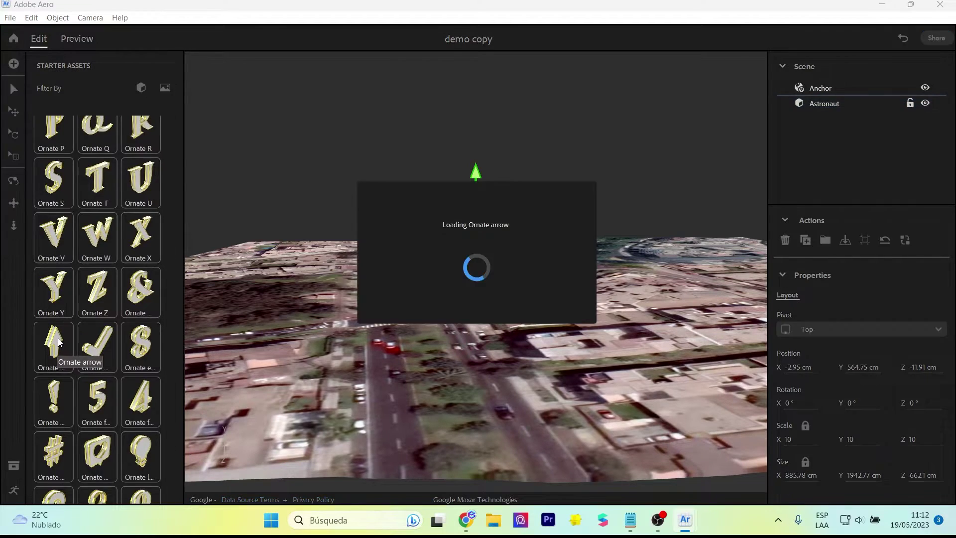
pyautogui.moveTo(466, 261)
pyautogui.keyDown('alt'); pyautogui.mouseDown()
pyautogui.moveTo(466, 315)
pyautogui.moveTo(362, 455)
pyautogui.moveTo(477, 423)
pyautogui.mouseUp(); pyautogui.keyUp('alt')
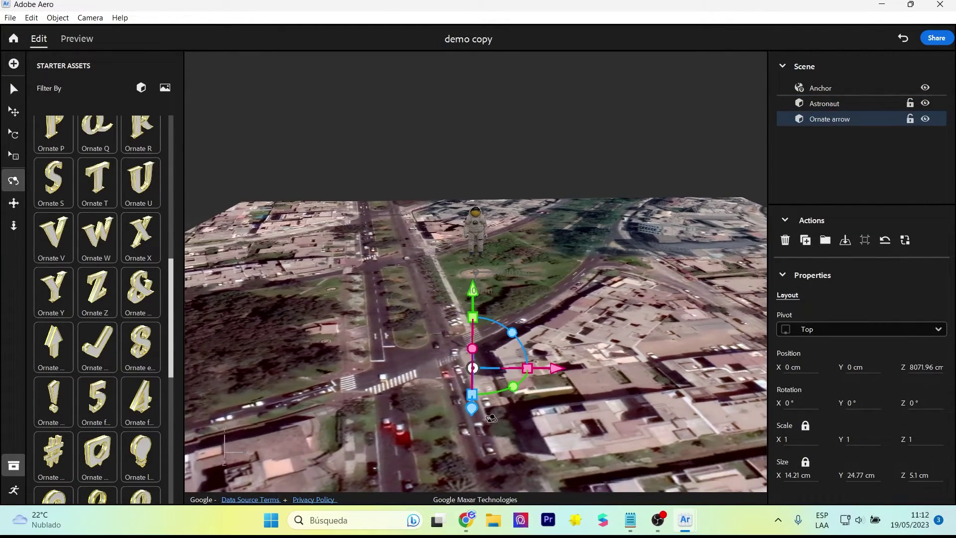
pyautogui.moveTo(471, 378); pyautogui.dragTo(473, 436)
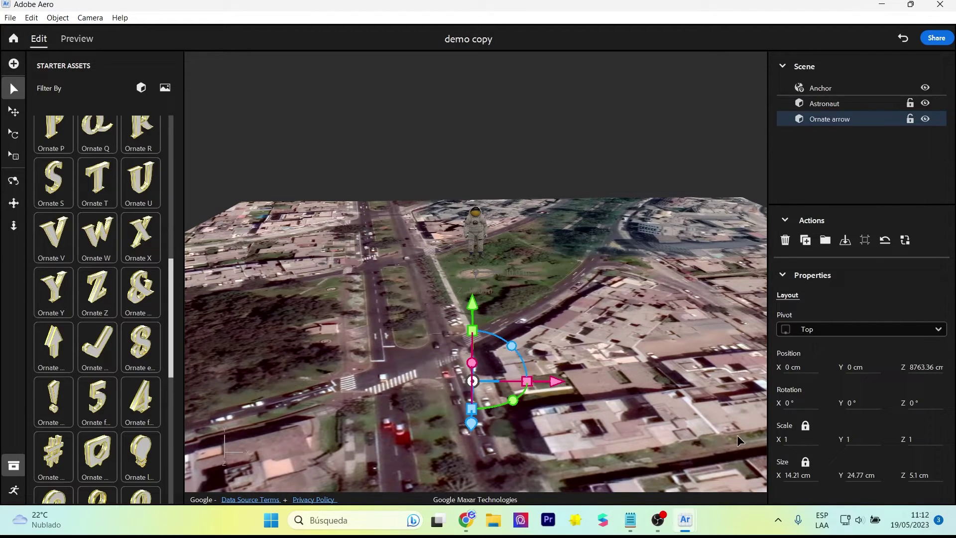
# Scale the Ornate arrow to 5 and delete the extra Ornate arrow 2
pyautogui.click(786, 441)
pyautogui.write('5')
pyautogui.press('Return')
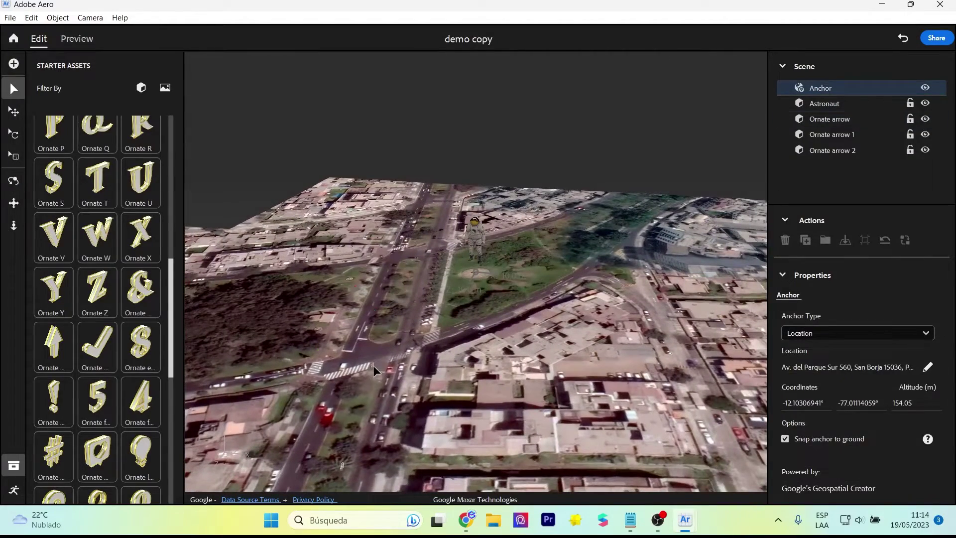
pyautogui.click(372, 365)
pyautogui.click(830, 136)
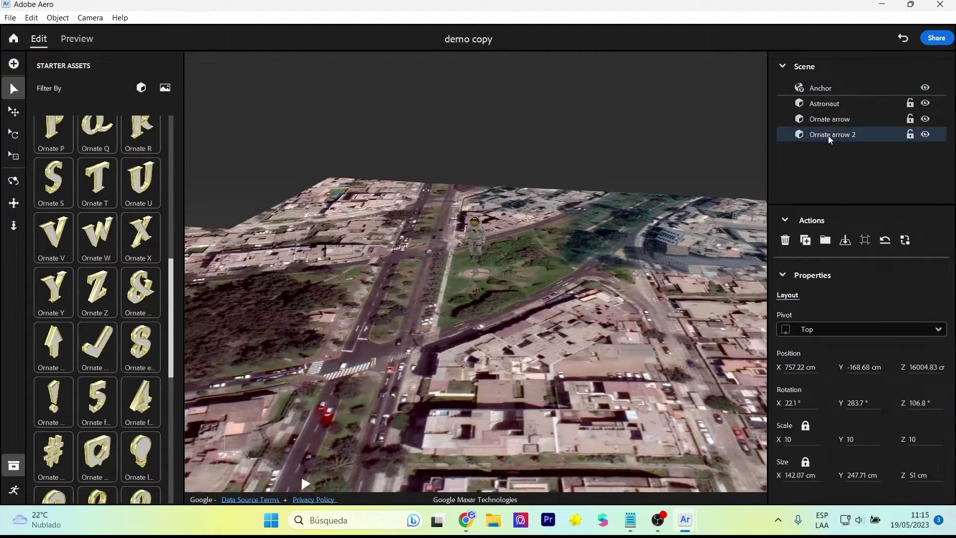
pyautogui.press('Delete')
pyautogui.click(358, 386)
pyautogui.press('Escape')
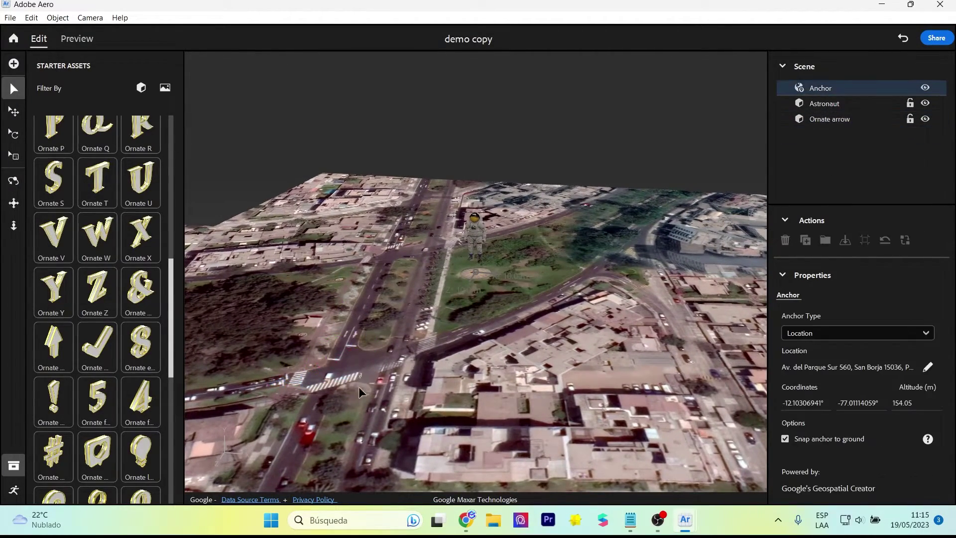
# Set the Ornate arrow's scale to 2 and the astronaut's scale to 30
pyautogui.click(358, 386)
pyautogui.click(800, 438)
pyautogui.write('2')
pyautogui.press('Return')
pyautogui.click(823, 103)
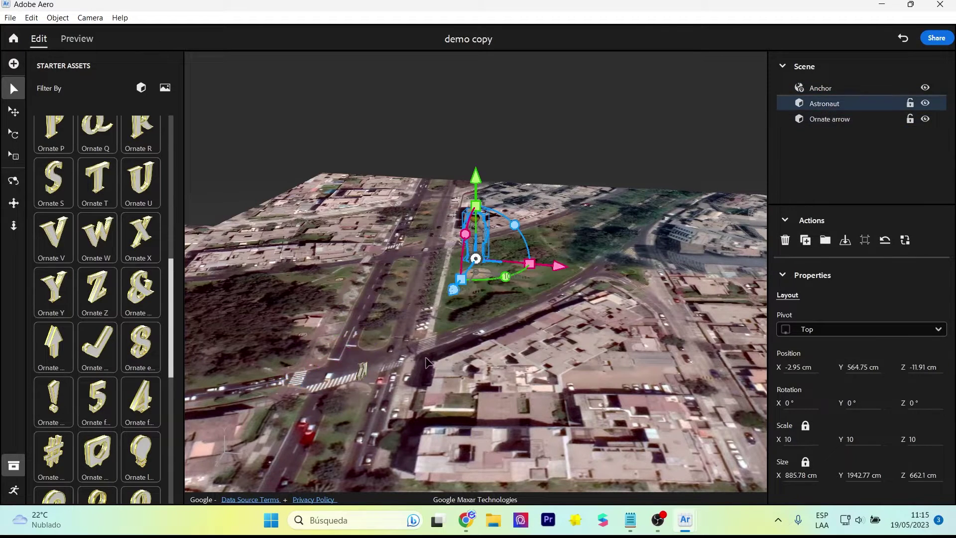
pyautogui.click(796, 439)
pyautogui.write('30')
pyautogui.press('Return')
# Move, rotate and lower the Ornate arrow onto the lawn at scale 20
pyautogui.moveTo(365, 370)
pyautogui.mouseDown()
pyautogui.moveTo(413, 280)
pyautogui.moveTo(569, 282)
pyautogui.moveTo(542, 319)
pyautogui.mouseUp()
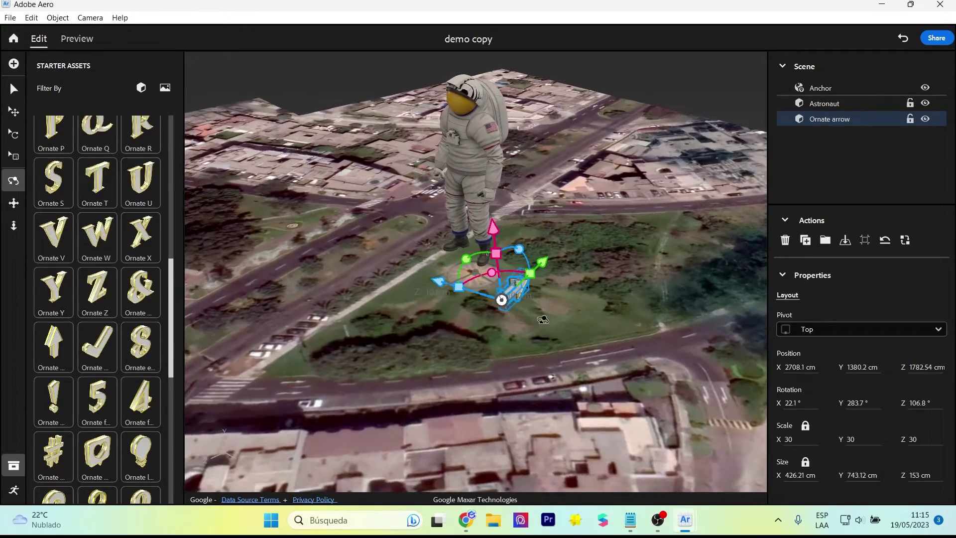
pyautogui.moveTo(525, 272); pyautogui.dragTo(450, 288)
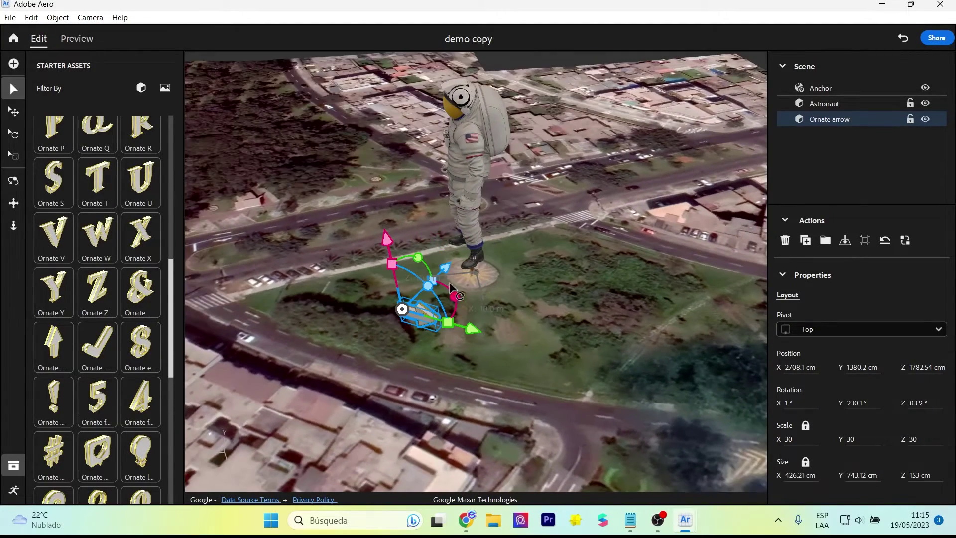
pyautogui.moveTo(400, 262)
pyautogui.mouseDown()
pyautogui.moveTo(499, 336)
pyautogui.moveTo(749, 347)
pyautogui.mouseUp()
pyautogui.click(791, 440)
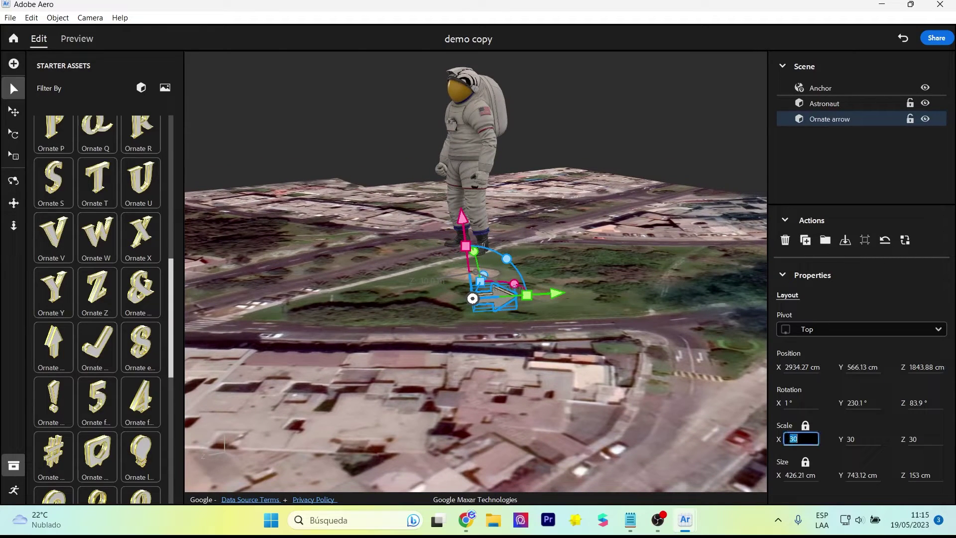
pyautogui.write('20')
pyautogui.press('Return')
pyautogui.moveTo(552, 297); pyautogui.dragTo(603, 290)
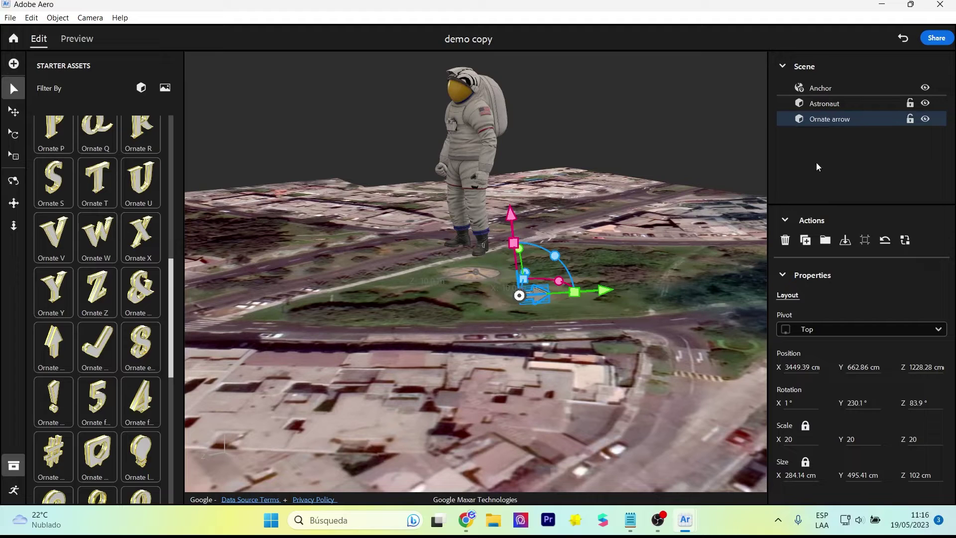
# Duplicate the Ornate arrow twice, spacing the copies in a row across the lawn
pyautogui.click(805, 241)
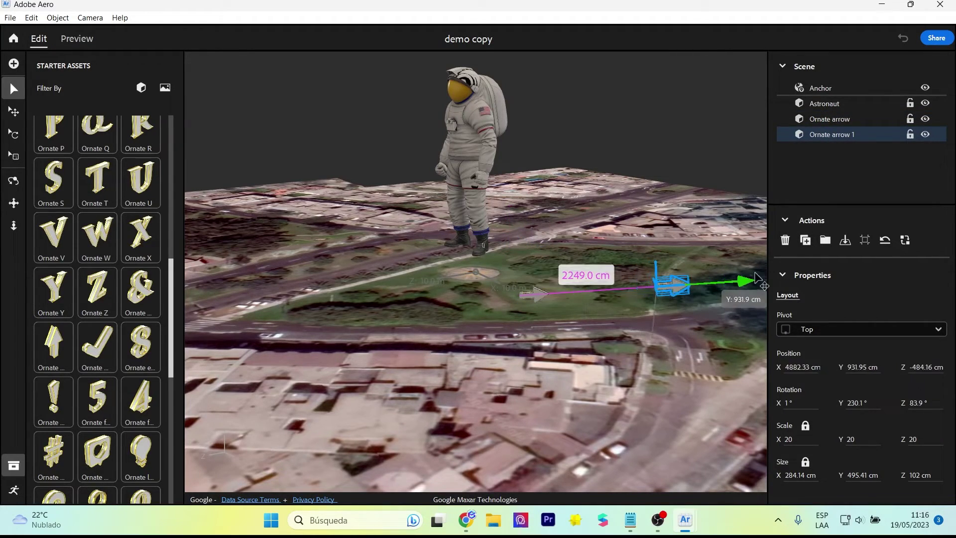
pyautogui.moveTo(611, 298)
pyautogui.mouseDown()
pyautogui.moveTo(604, 353)
pyautogui.moveTo(614, 365)
pyautogui.mouseUp()
pyautogui.hotkey('ctrl', 'd')
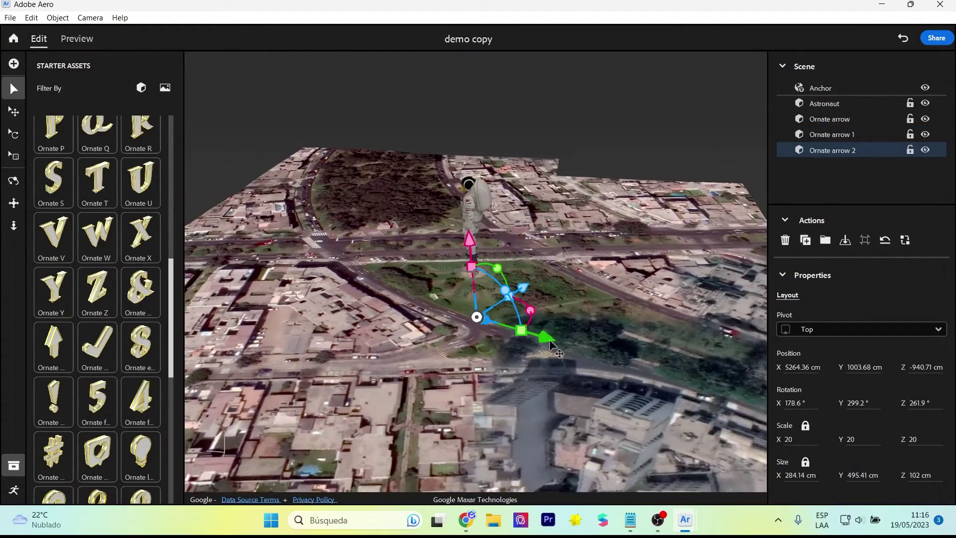
pyautogui.moveTo(543, 338)
pyautogui.mouseDown()
pyautogui.moveTo(554, 364)
pyautogui.moveTo(627, 348)
pyautogui.mouseUp()
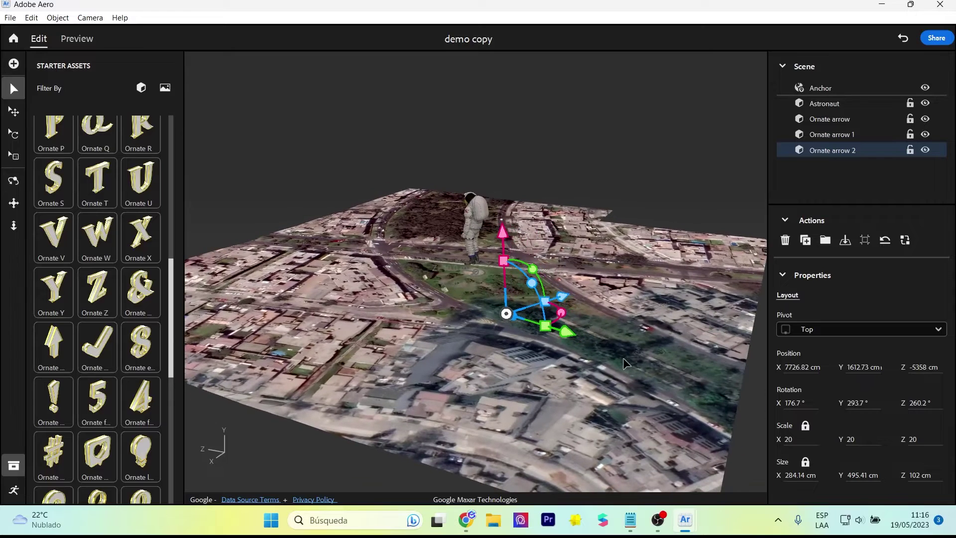
# Place a Space shuttle from the Space exploration pack and set its scale
pyautogui.click(126, 366)
pyautogui.moveTo(125, 370); pyautogui.dragTo(601, 335)
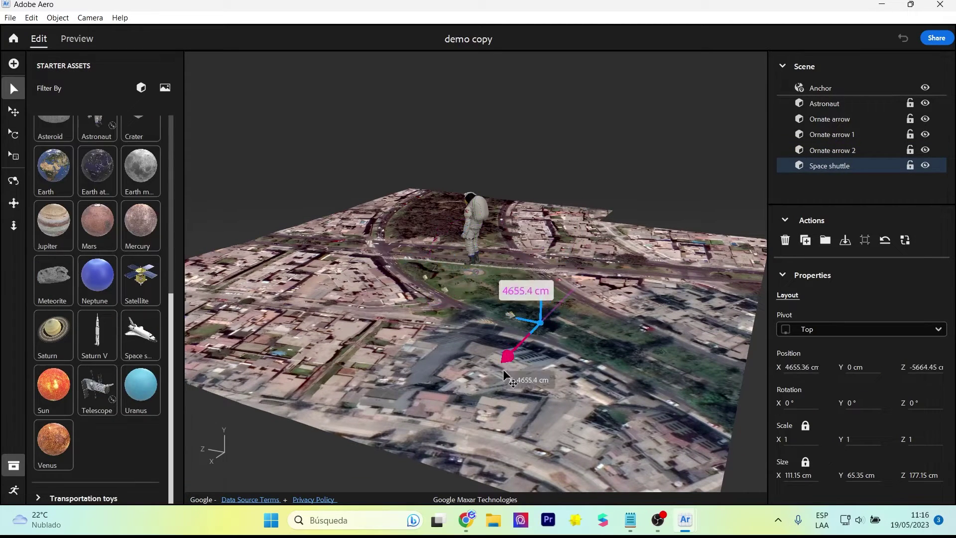
pyautogui.write('5')
pyautogui.press('Return')
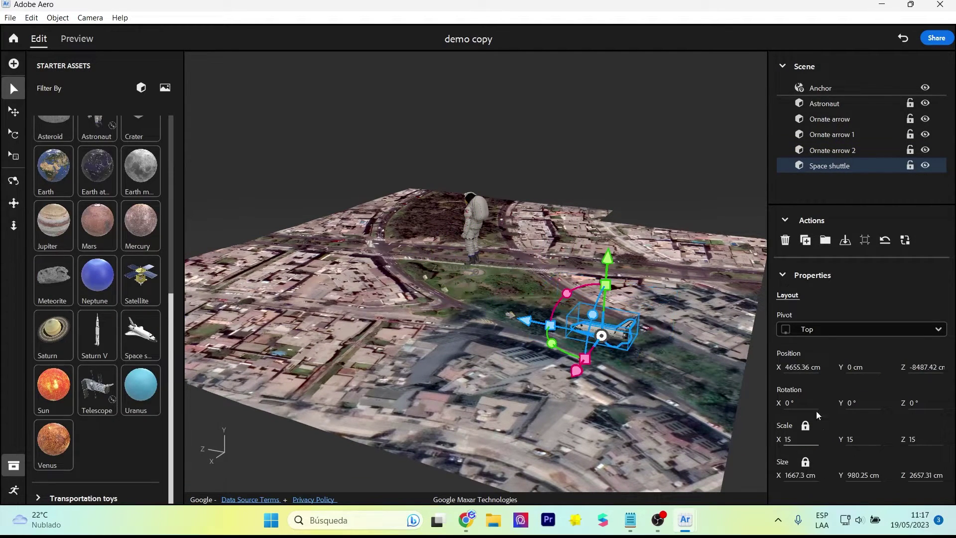
pyautogui.moveTo(564, 354)
pyautogui.mouseDown()
pyautogui.moveTo(748, 245)
pyautogui.moveTo(602, 335)
pyautogui.mouseUp()
# Check the scene by selecting Ornate arrow 2, the anchor and the astronaut
pyautogui.click(748, 245)
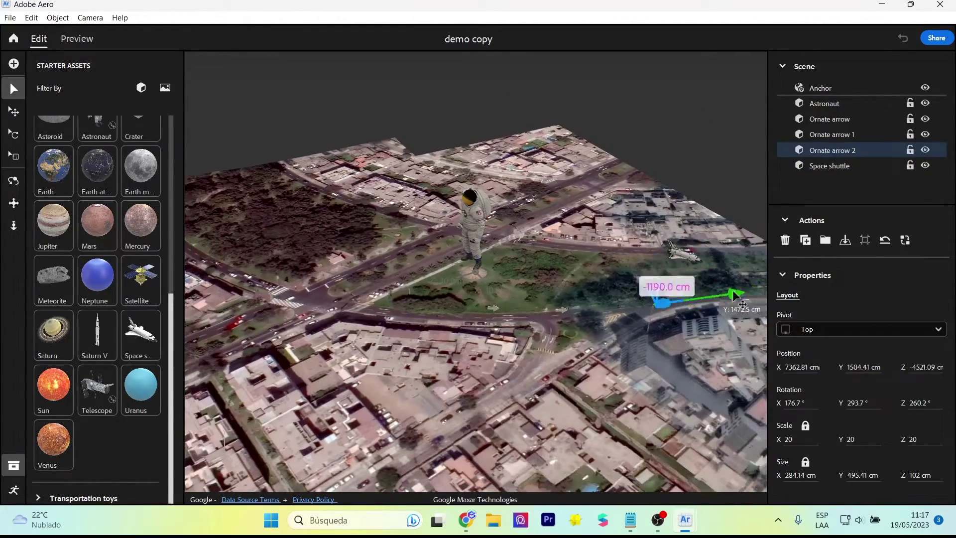
pyautogui.click(553, 326)
pyautogui.moveTo(492, 213)
pyautogui.mouseDown()
pyautogui.moveTo(523, 266)
pyautogui.moveTo(488, 279)
pyautogui.moveTo(478, 215)
pyautogui.mouseUp()
pyautogui.click(492, 213)
pyautogui.click(476, 308)
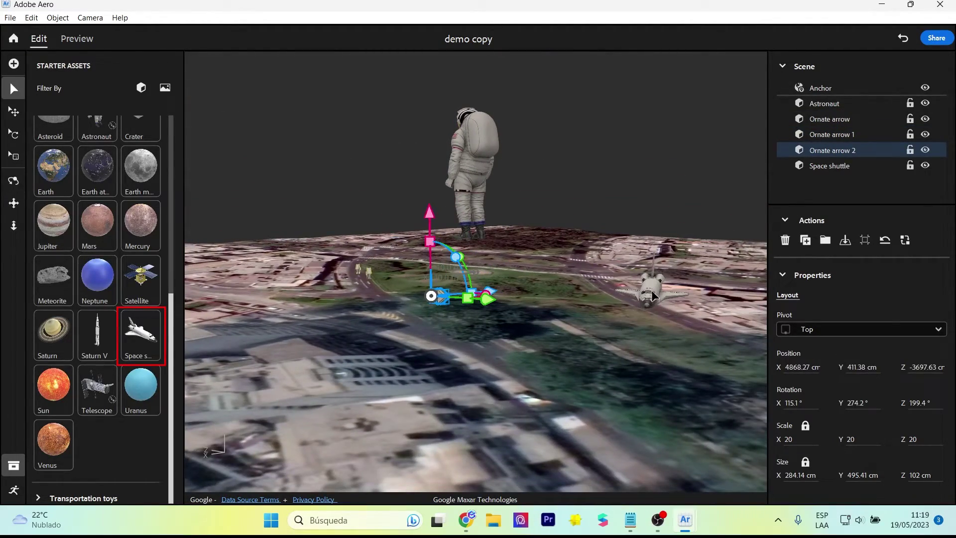
# Move the Space shuttle along its X axis beside the arrows, viewed from lower
pyautogui.click(654, 297)
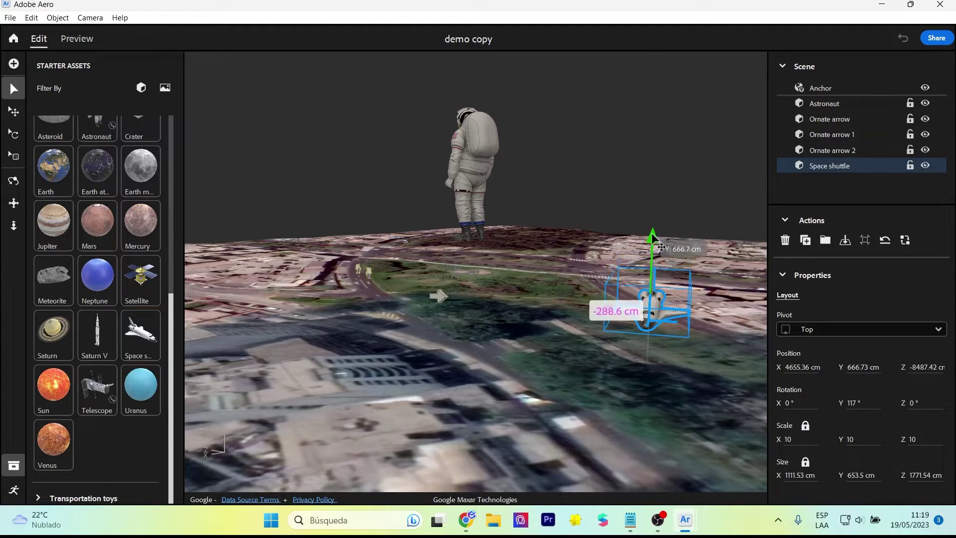
pyautogui.moveTo(729, 330)
pyautogui.mouseDown()
pyautogui.moveTo(706, 329)
pyautogui.moveTo(648, 401)
pyautogui.mouseUp()
pyautogui.press('1')
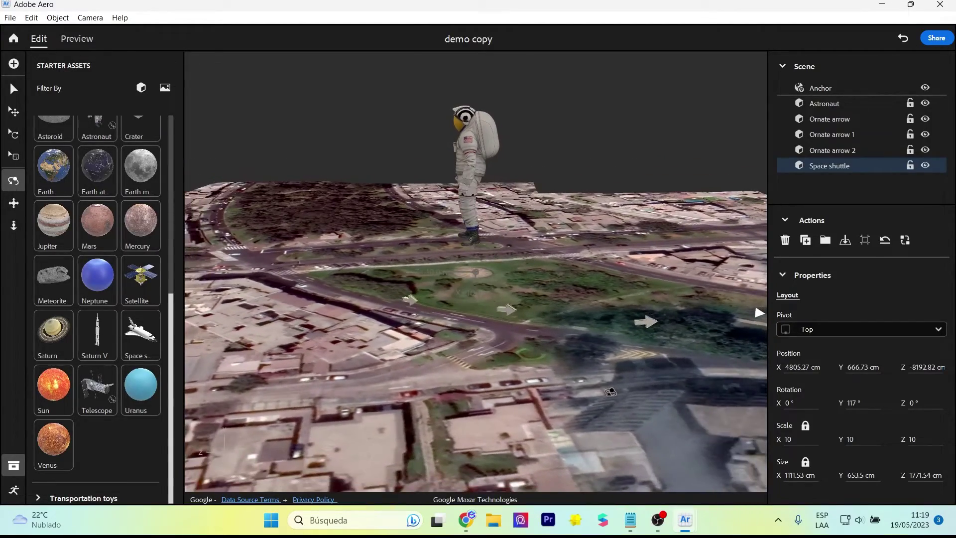
pyautogui.moveTo(647, 400); pyautogui.dragTo(754, 303)
# Create the AR link for 'astroneut - lima' and let the project sync
pyautogui.press('v')
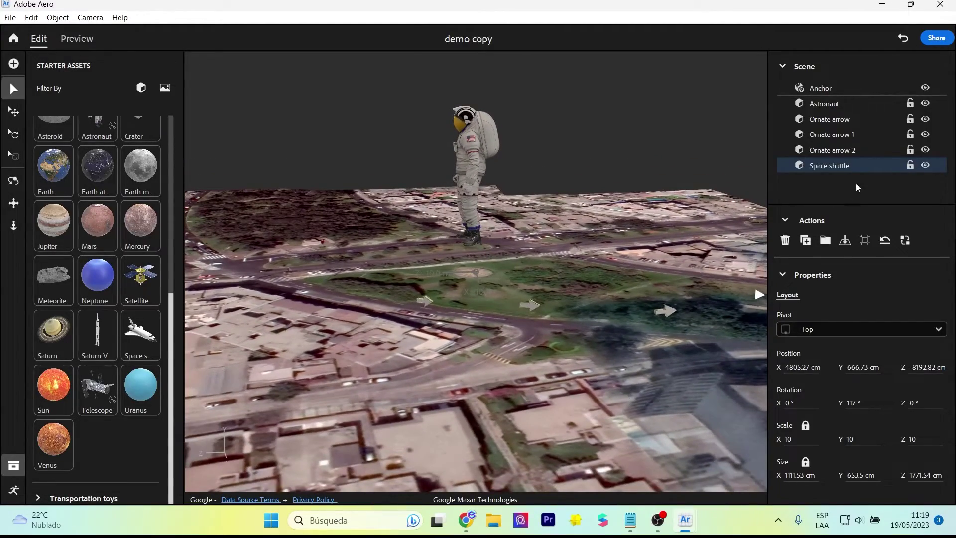
pyautogui.click(936, 38)
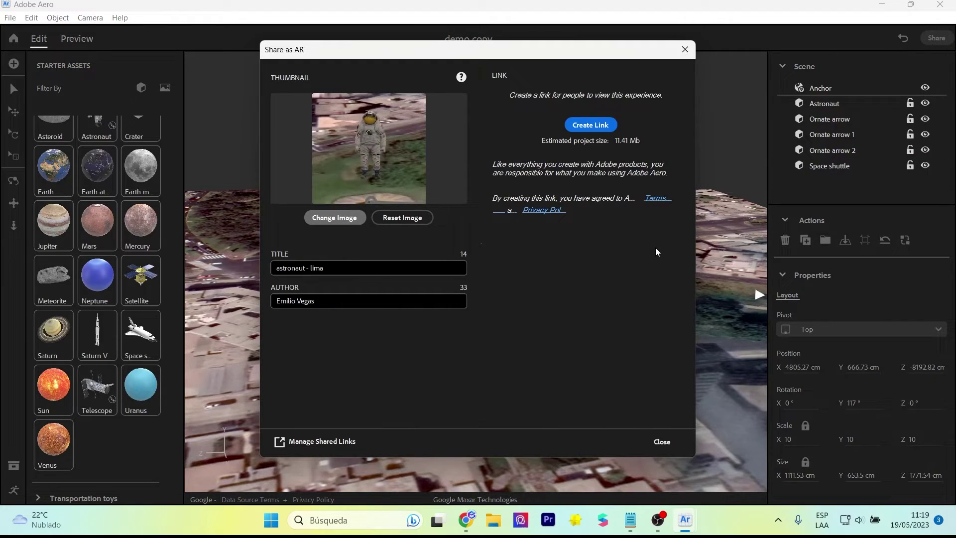
pyautogui.click(615, 128)
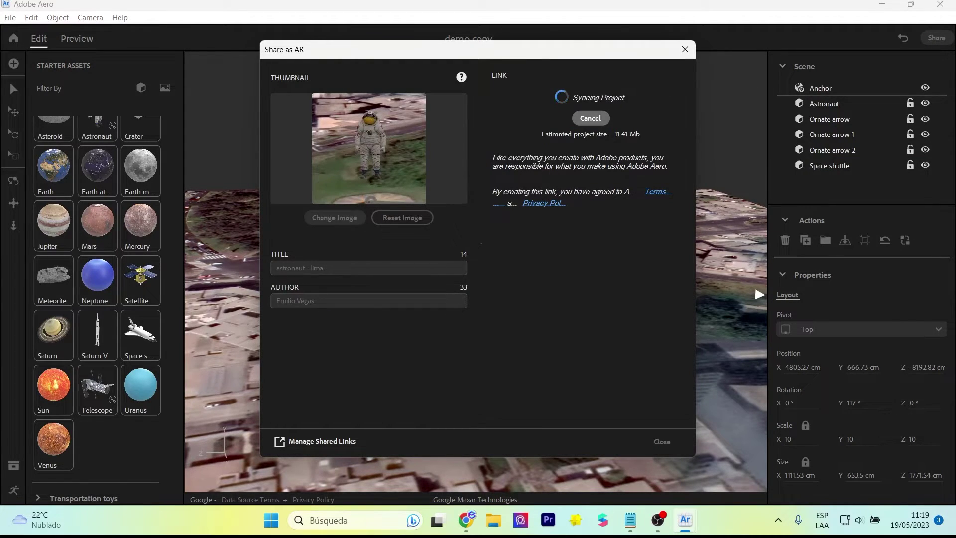